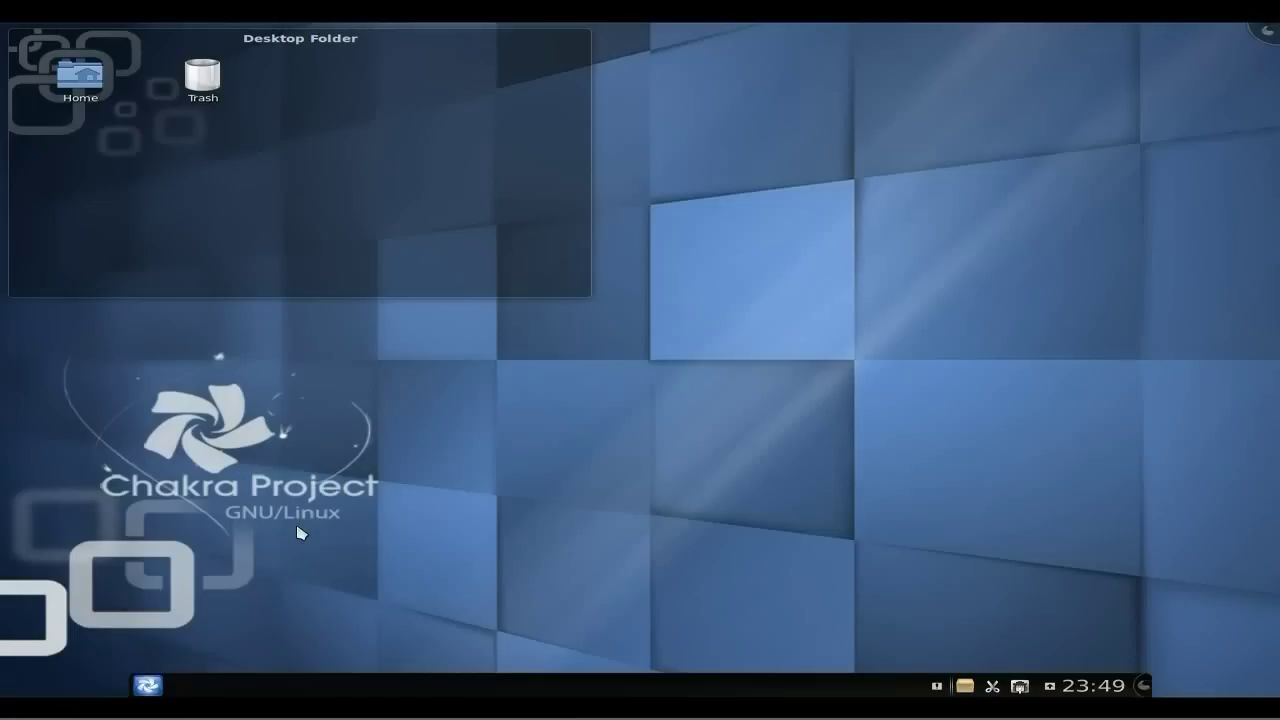
Step: Open The Chakra Project favourite in the rekonq web browser and read through its welcome page down to the footer
click(148, 686)
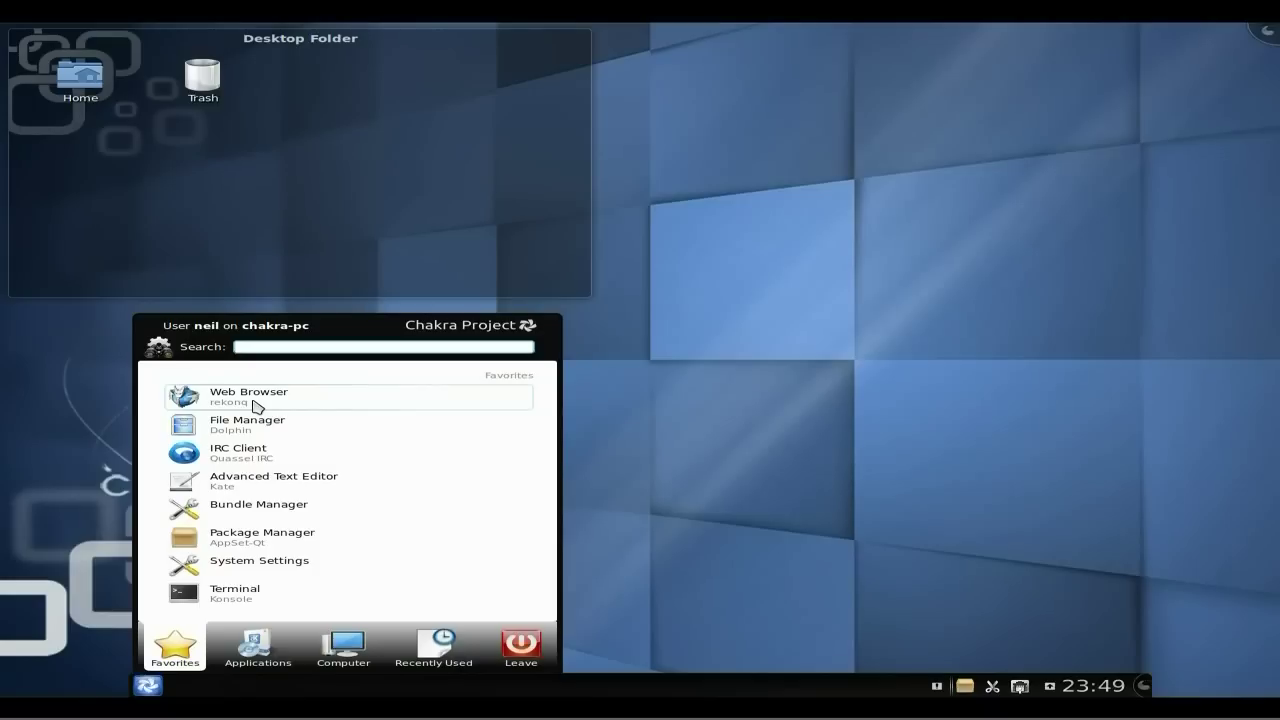
click(255, 405)
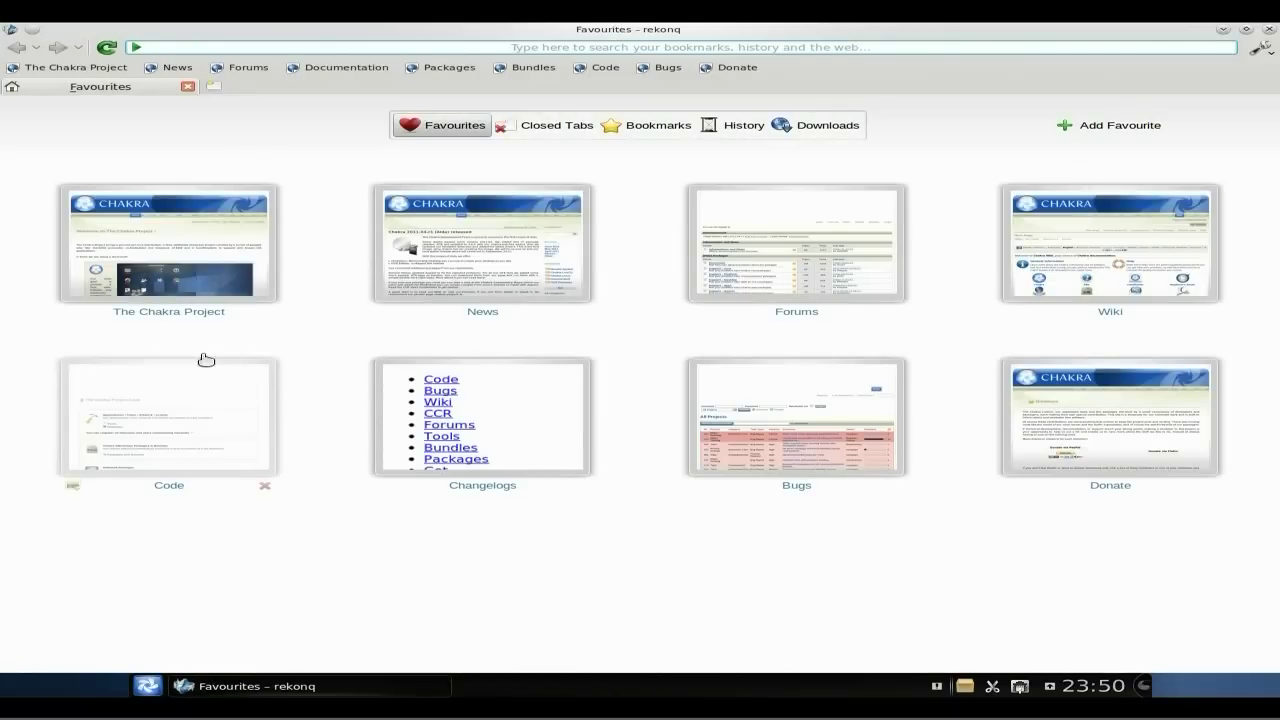
click(185, 259)
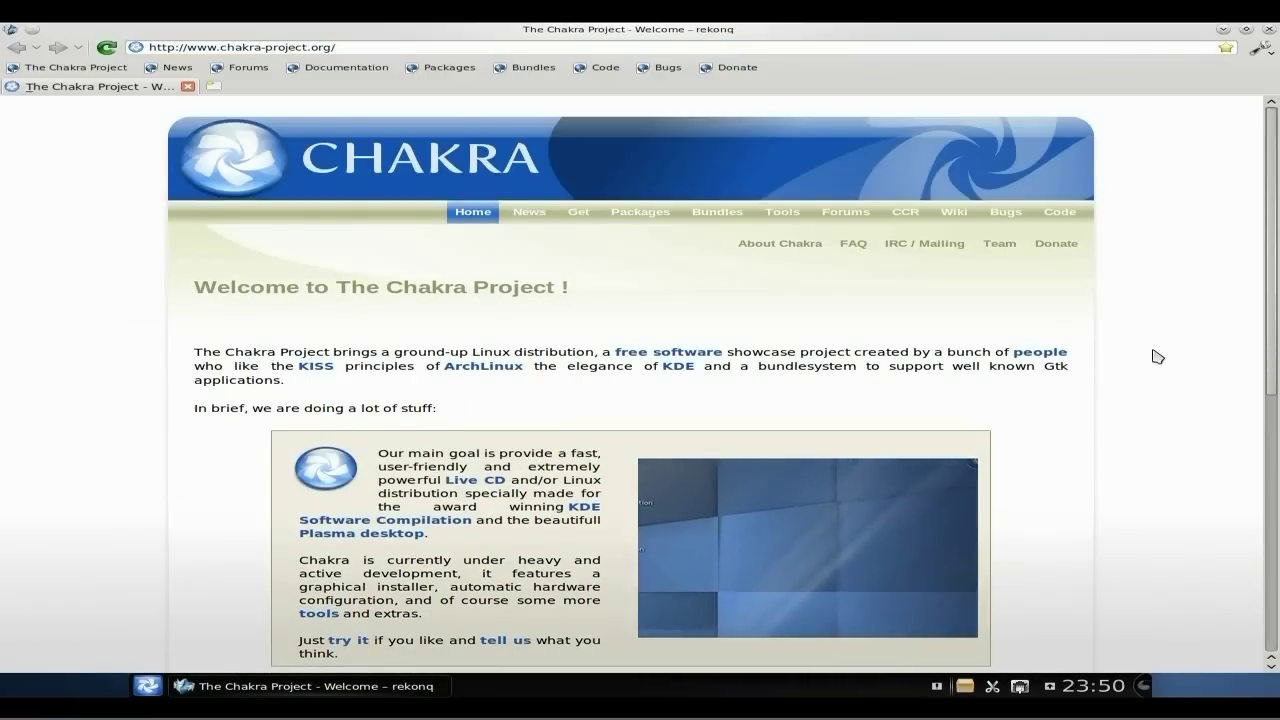
scroll(1157, 357, down, 1)
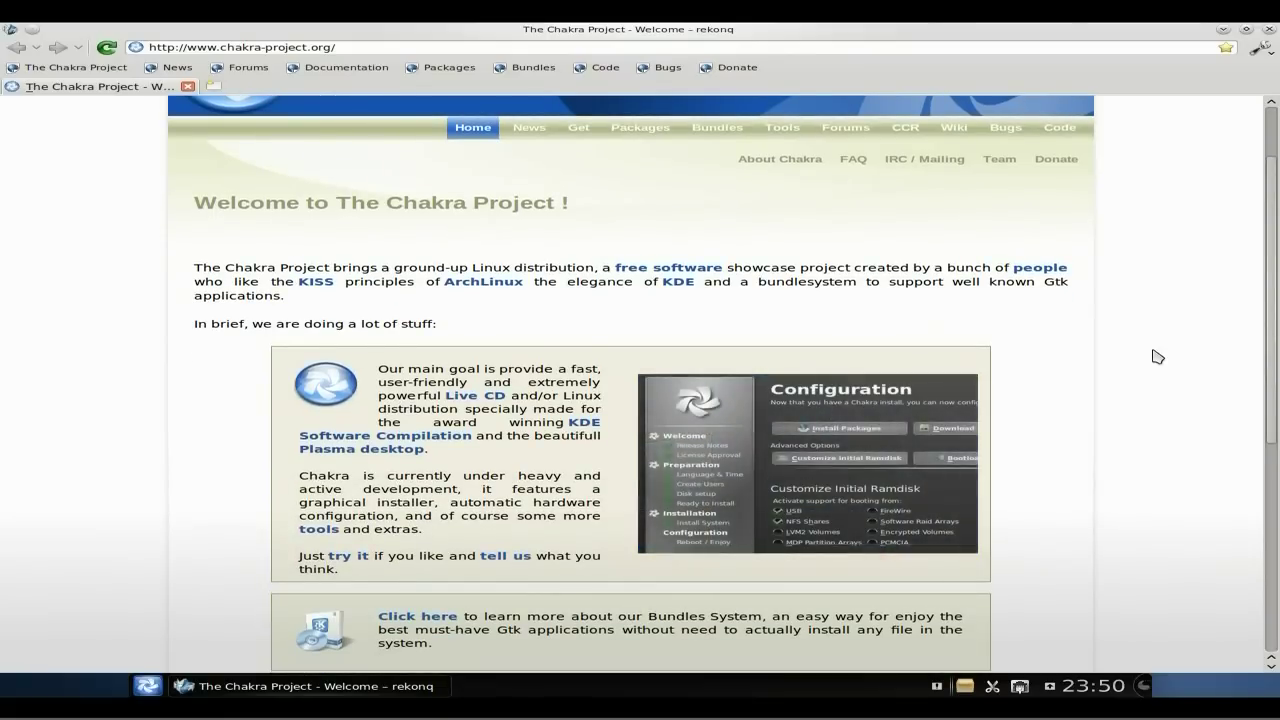
scroll(1157, 357, down, 2)
scroll(1157, 357, down, 2)
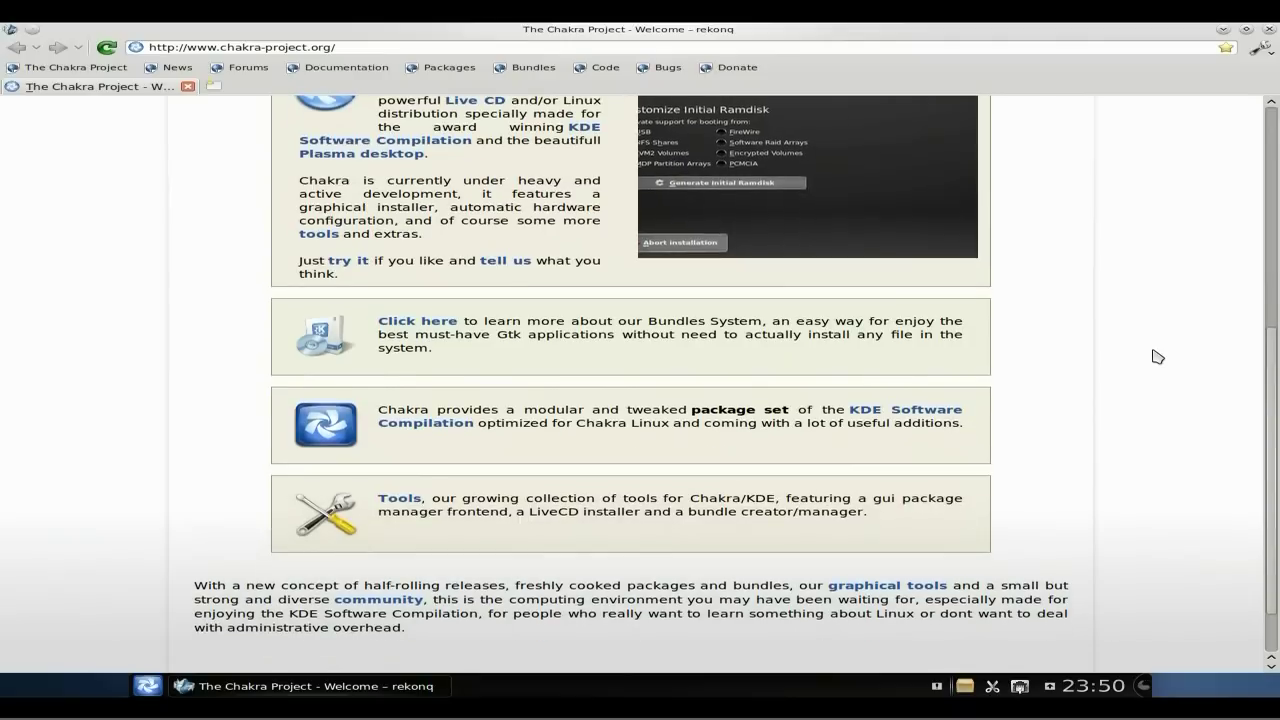
scroll(1157, 357, down, 1)
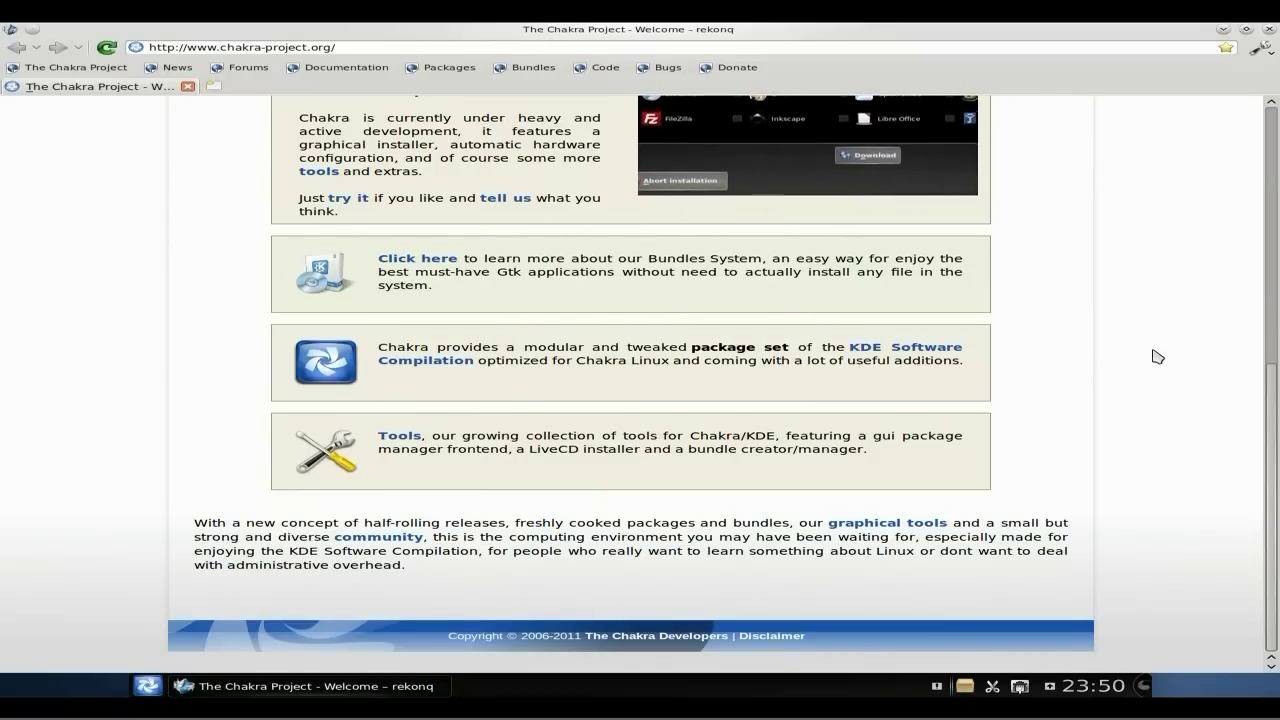
scroll(1157, 357, up, 1)
scroll(1157, 357, up, 8)
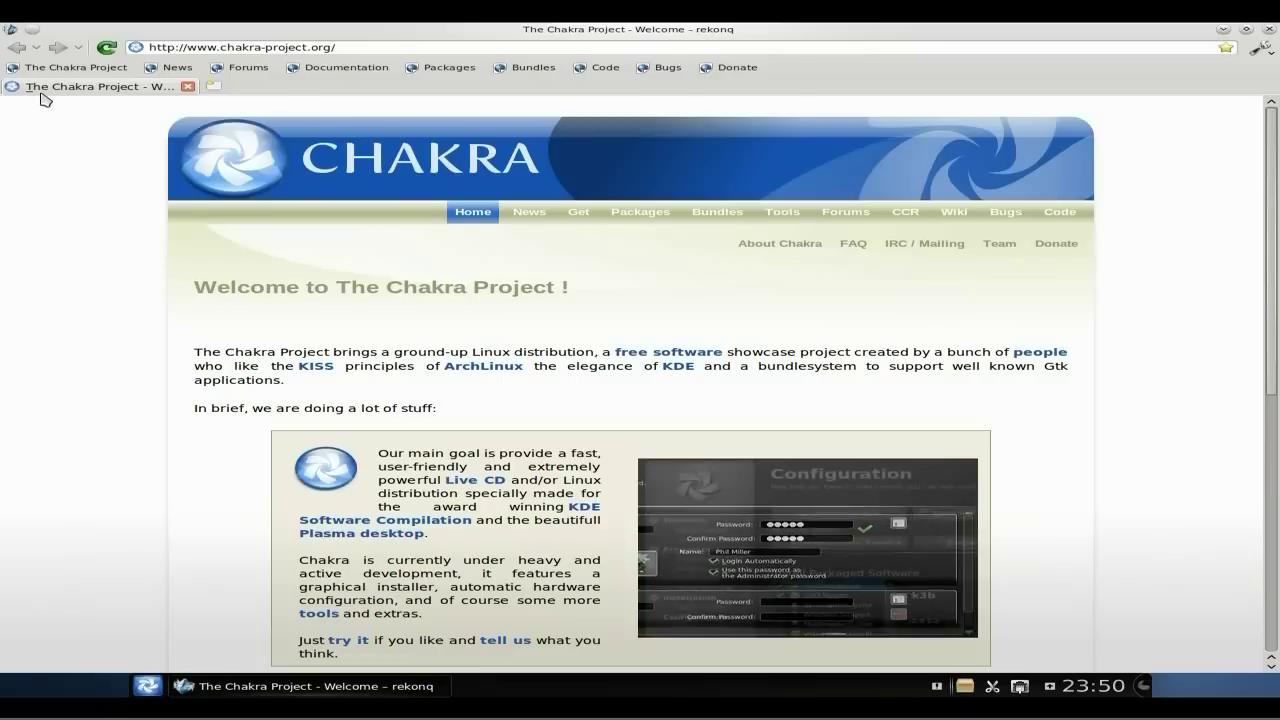
Step: View the Chakra site's News and Bundles pages, and look up the available Chrome and Chromium bundles
click(185, 72)
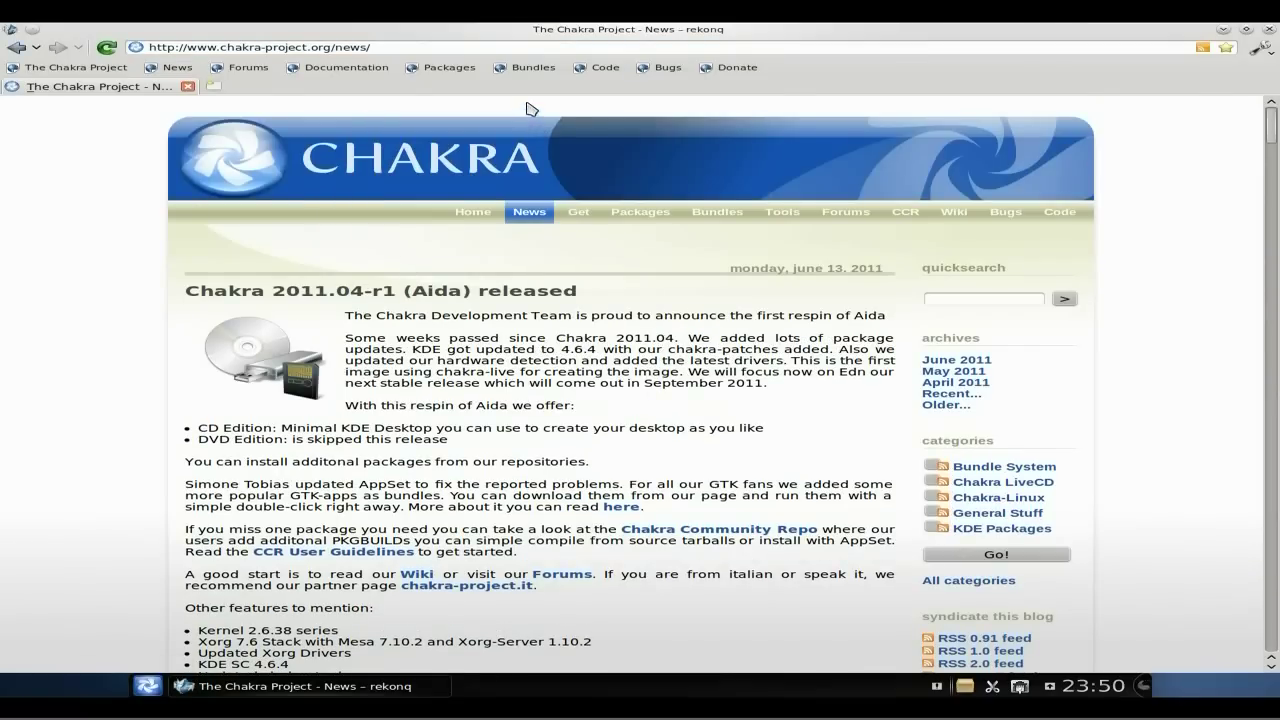
click(535, 70)
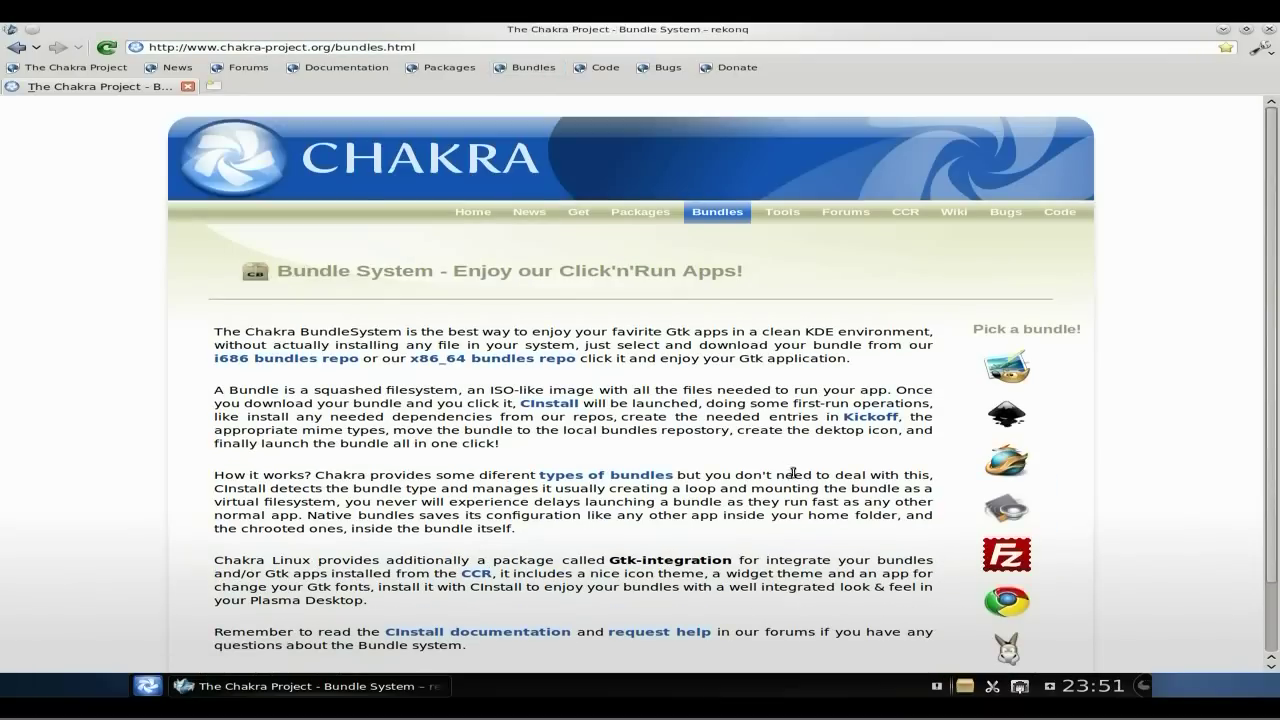
scroll(1130, 372, down, 3)
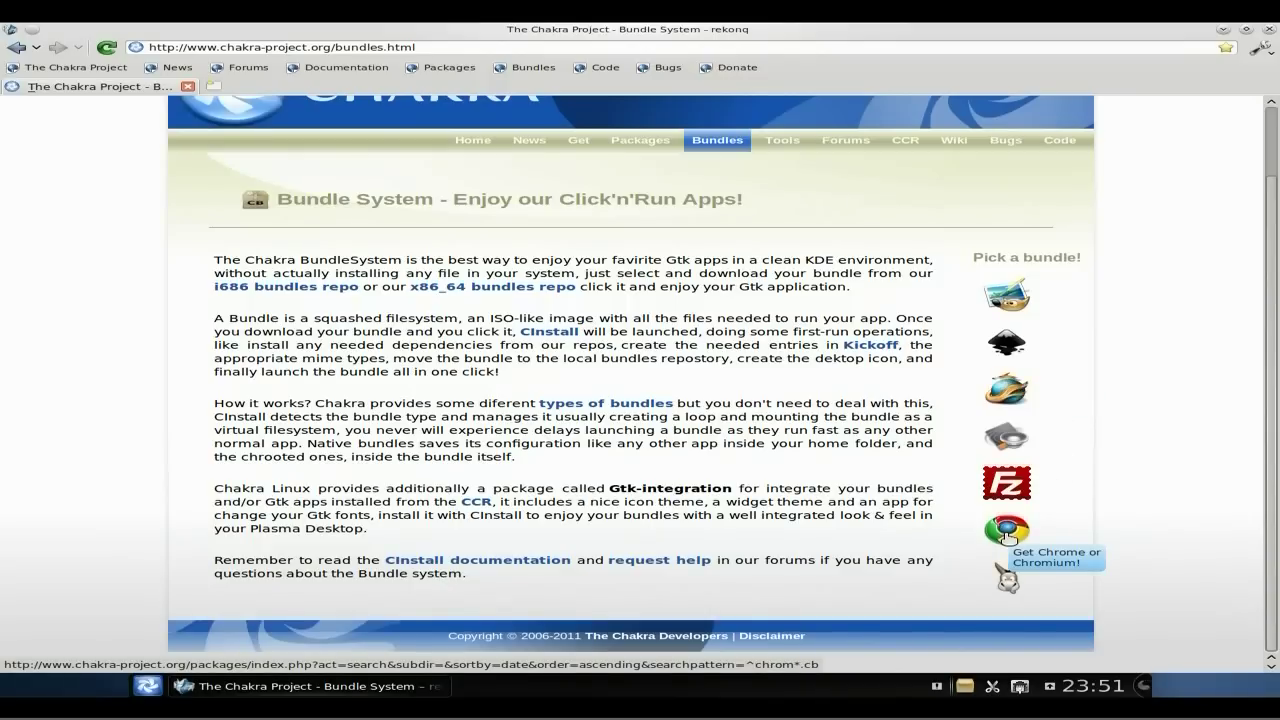
click(1007, 533)
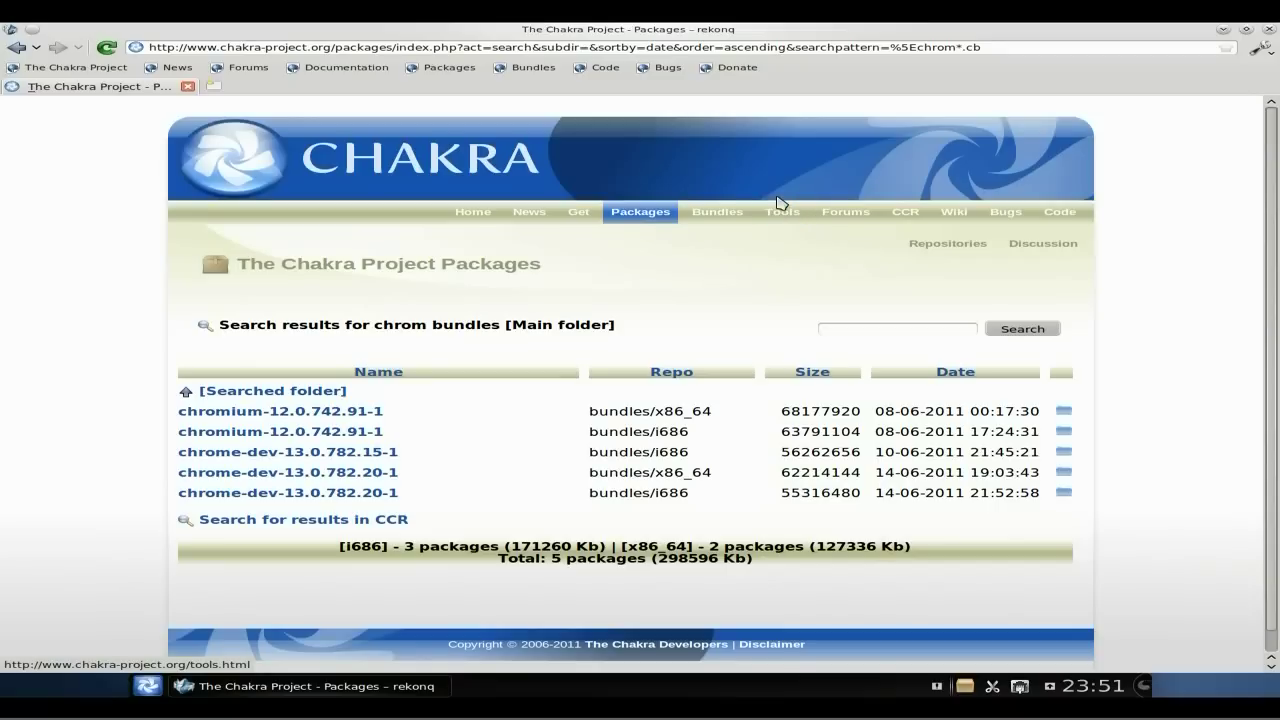
Step: View the Chakra Project's donation page and close the web browser
click(737, 70)
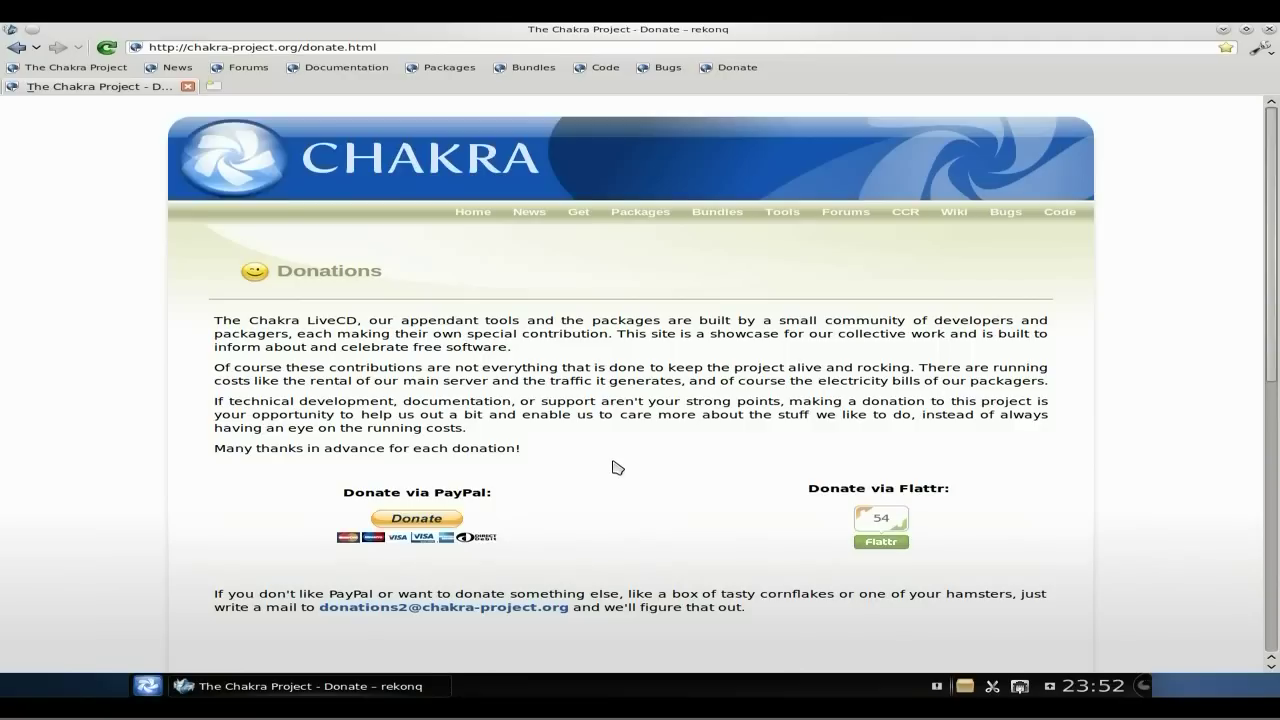
click(1267, 29)
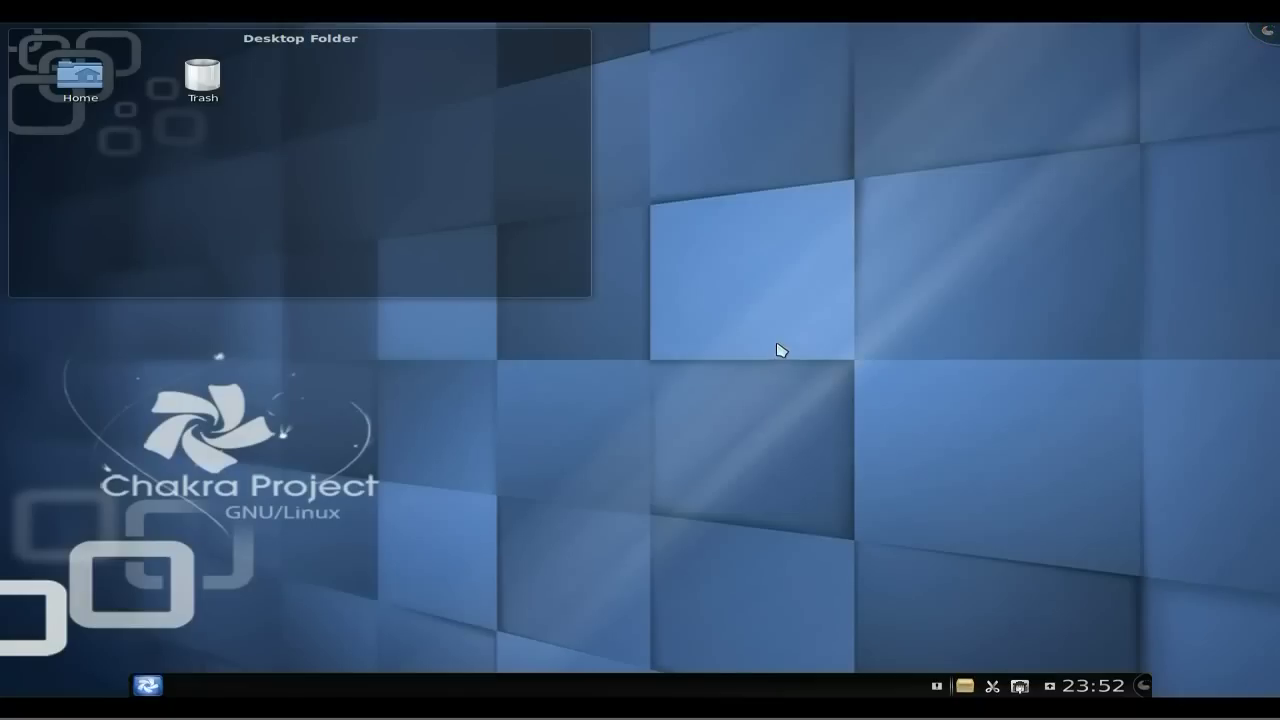
Step: Open the Dolphin file manager to examine the home folder's contents, including the YouTube video file, and close it
click(148, 685)
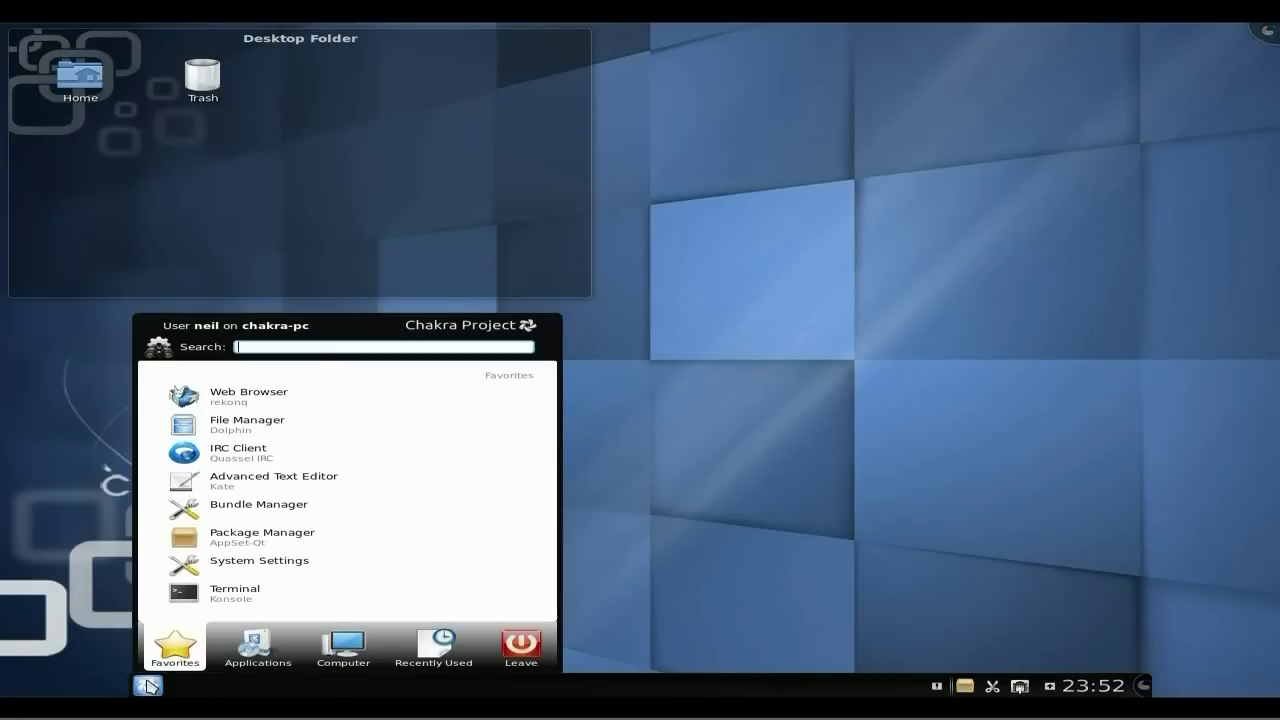
click(238, 434)
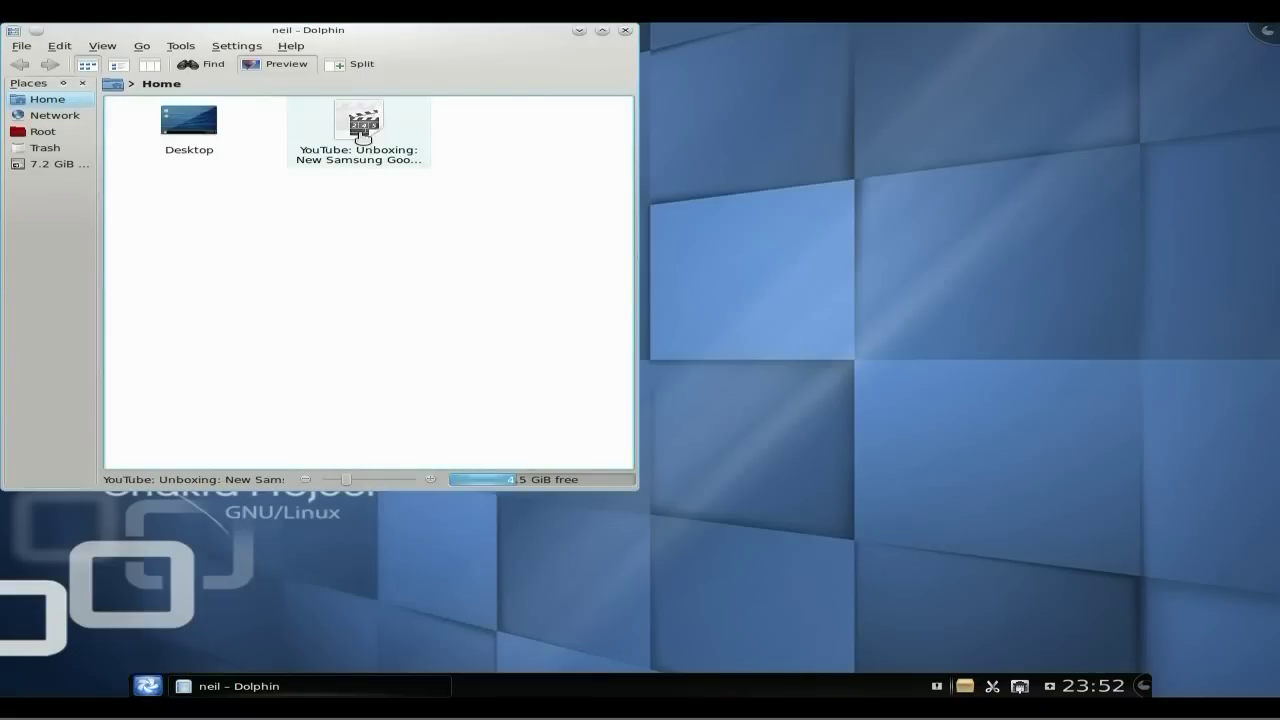
mouse_move(368, 121)
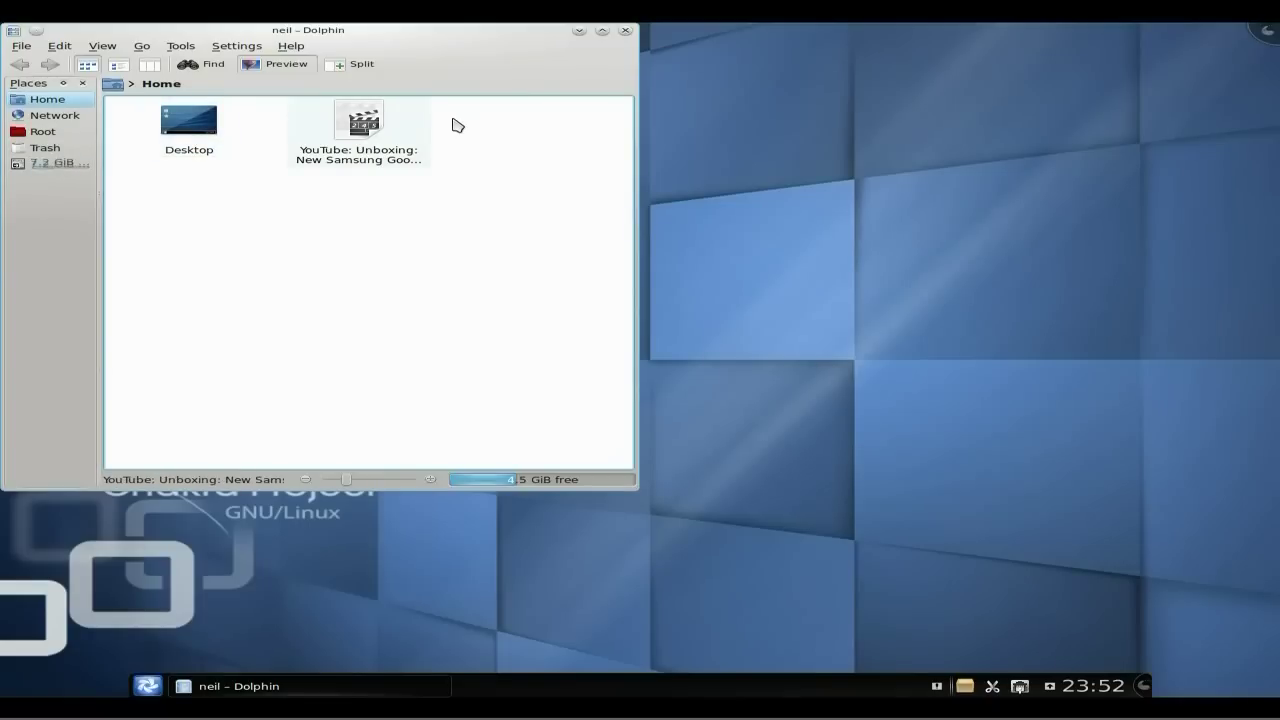
click(625, 31)
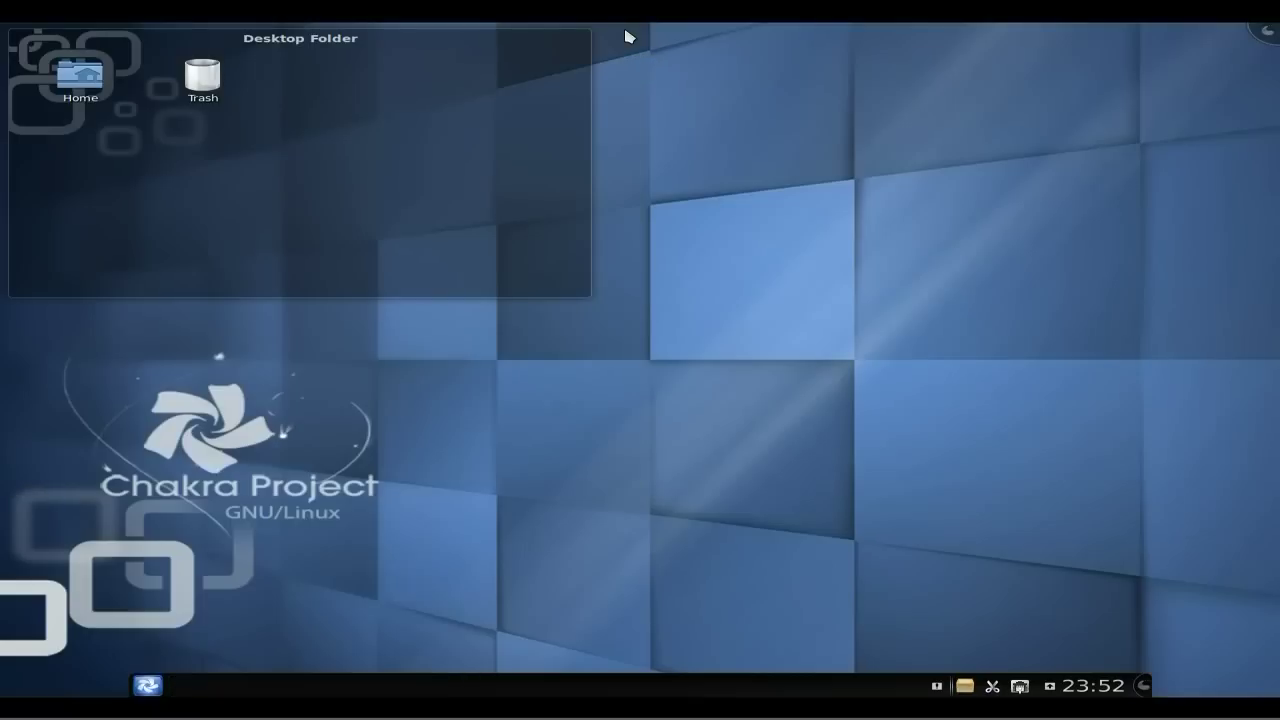
Step: Open the Bundle Manager and enlarge its window to show more of the application list
click(148, 685)
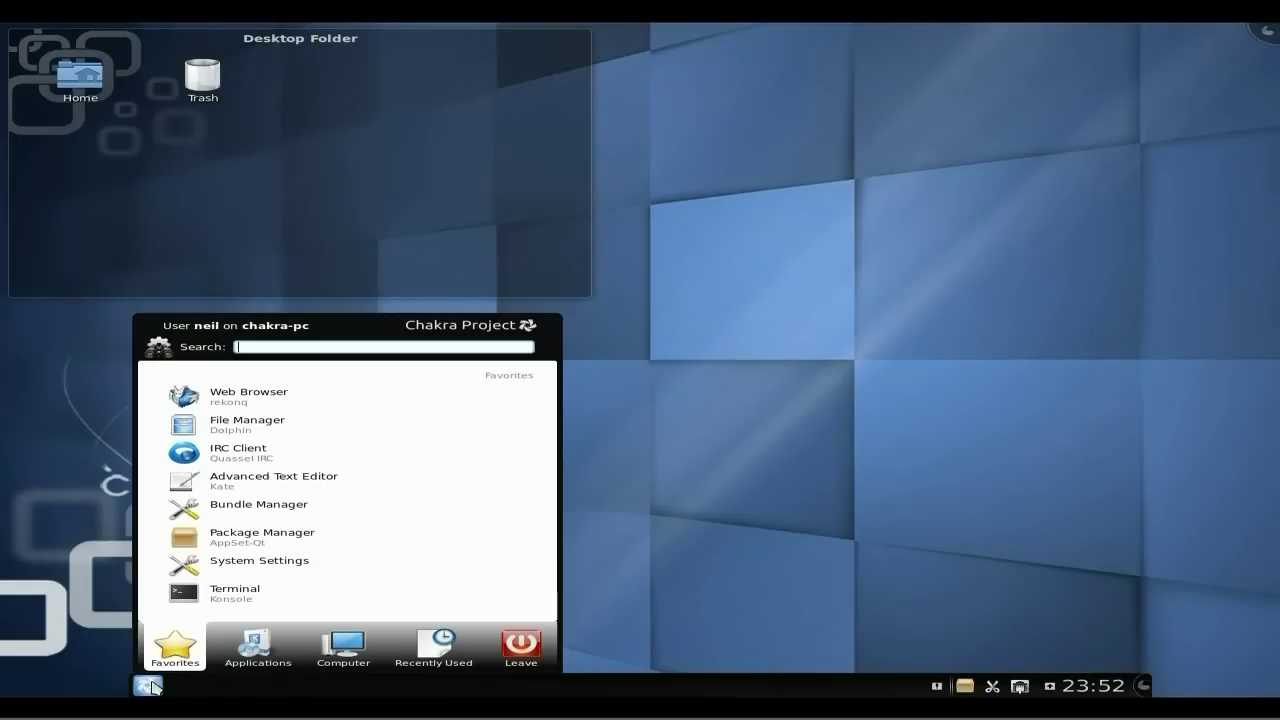
click(252, 508)
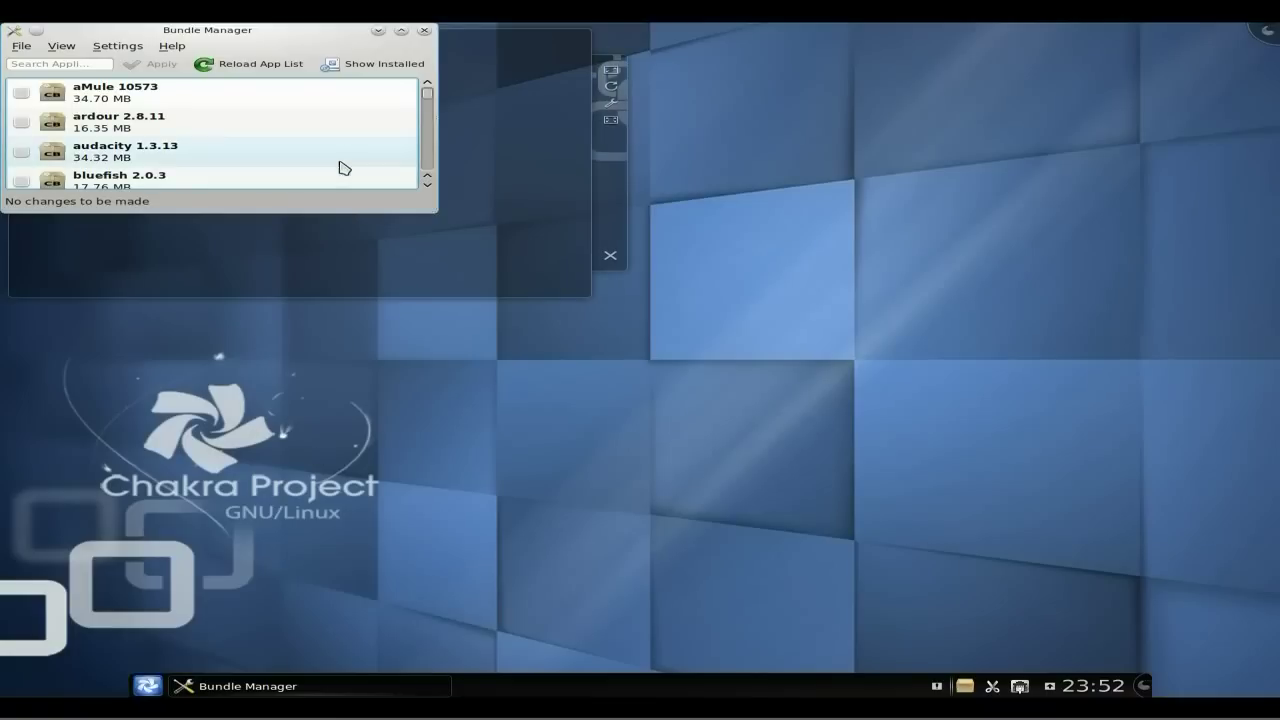
drag(437, 213, 704, 411)
Step: Look through the whole list of application bundles available for installation
scroll(357, 123, down, 4)
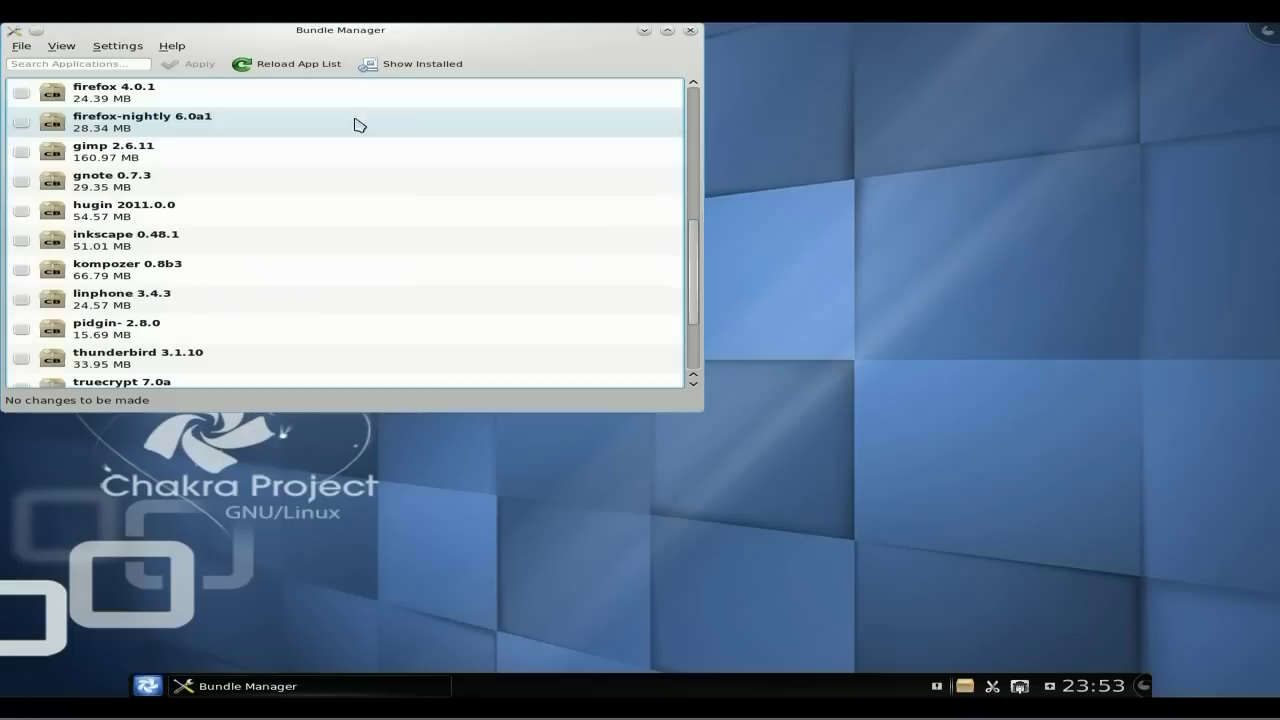
scroll(330, 300, up, 1)
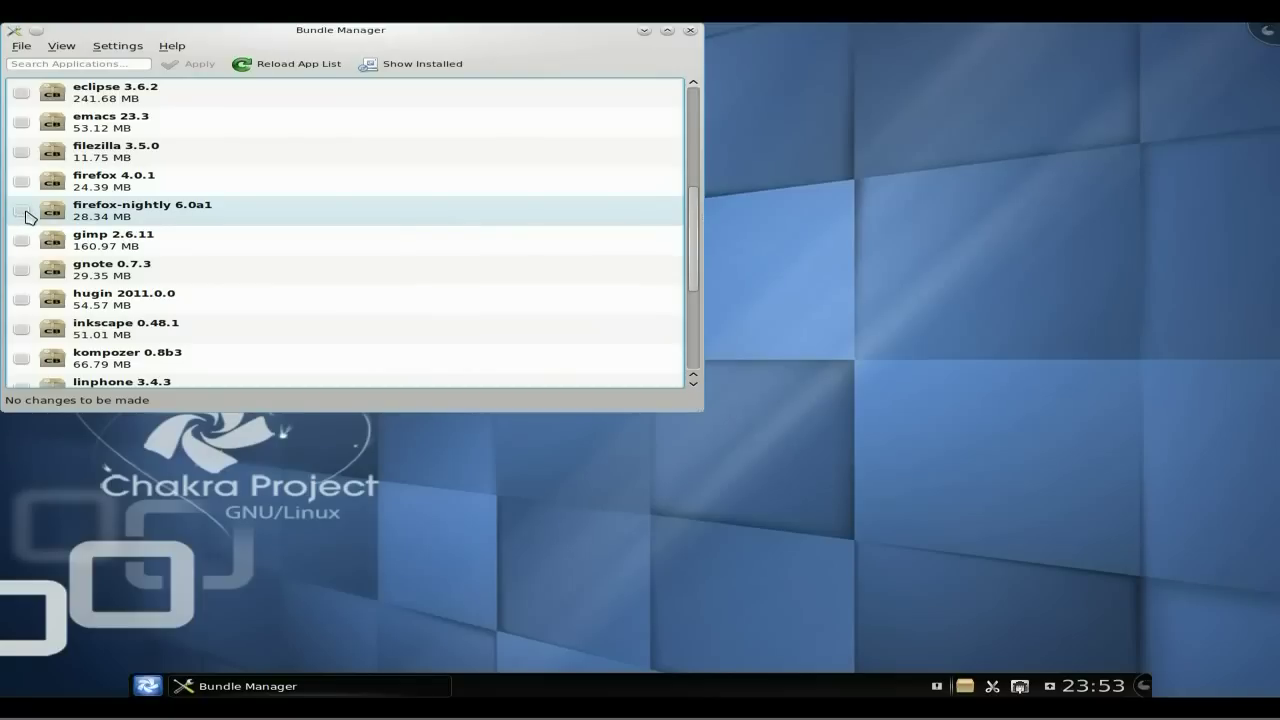
scroll(300, 200, down, 1)
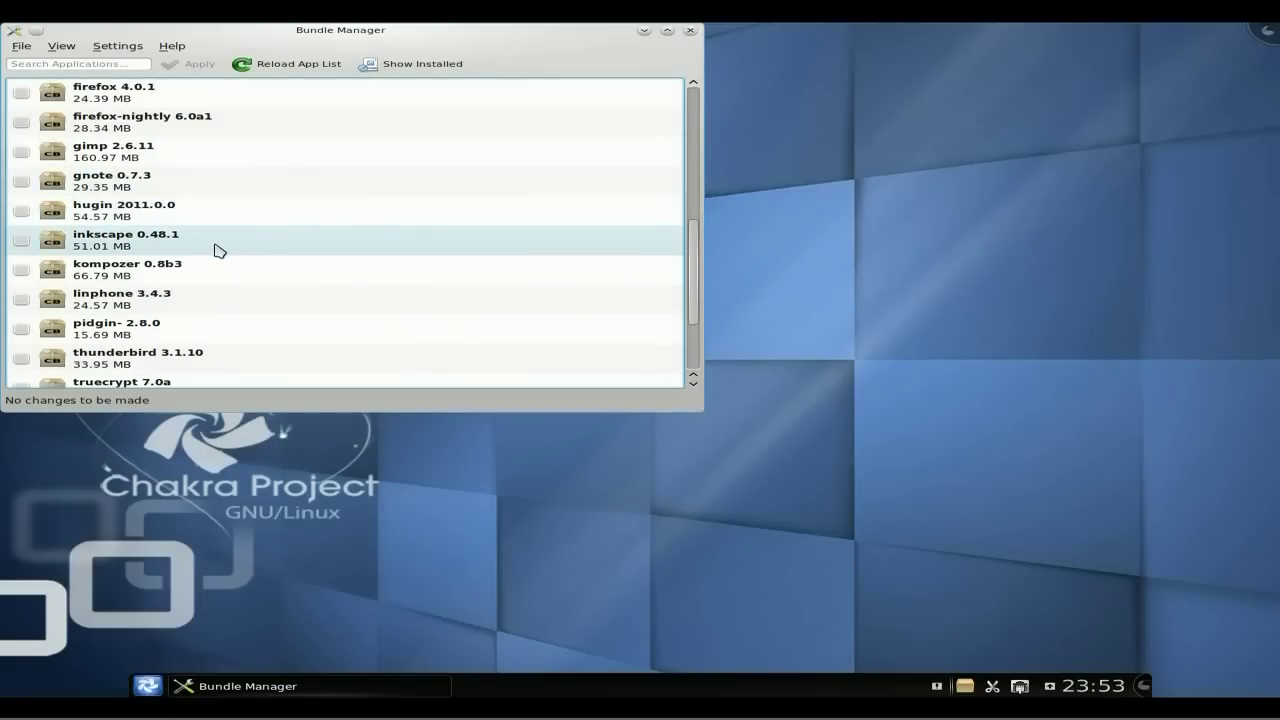
scroll(300, 247, down, 1)
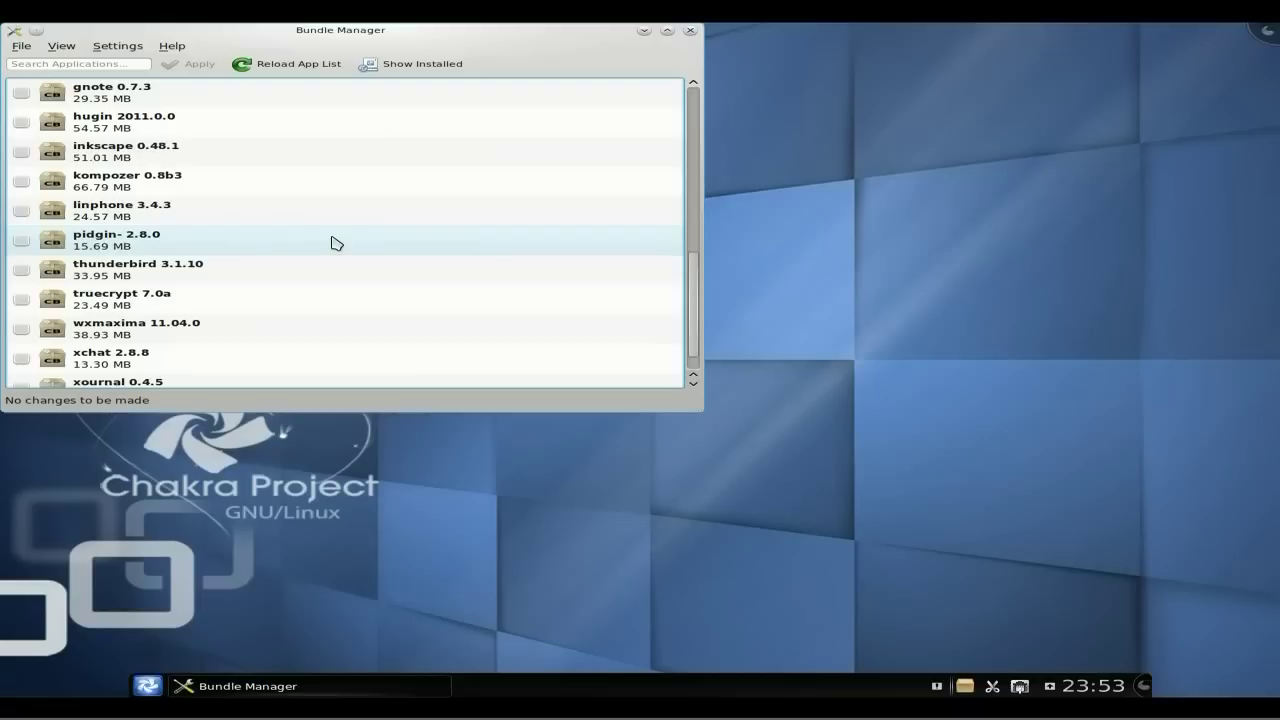
scroll(336, 243, down, 1)
scroll(336, 240, up, 6)
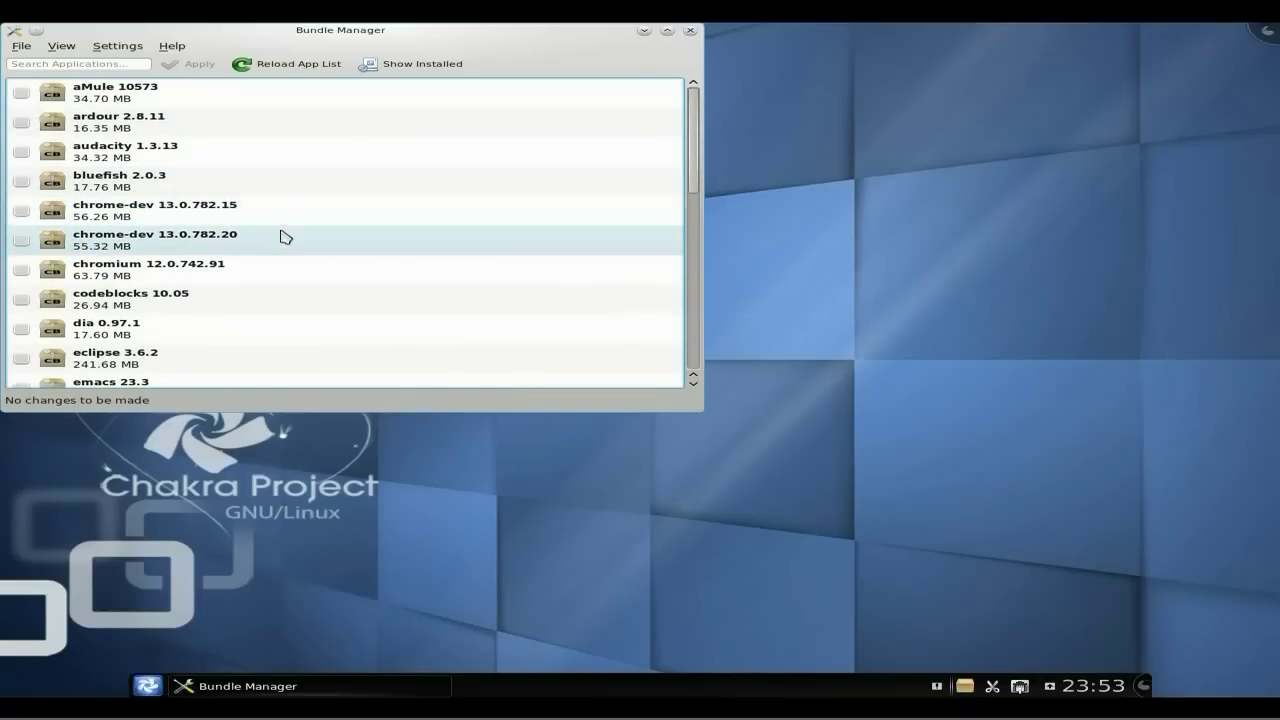
Step: Install the firefox 4.0.1 bundle and close the Bundle Manager
scroll(308, 250, down, 1)
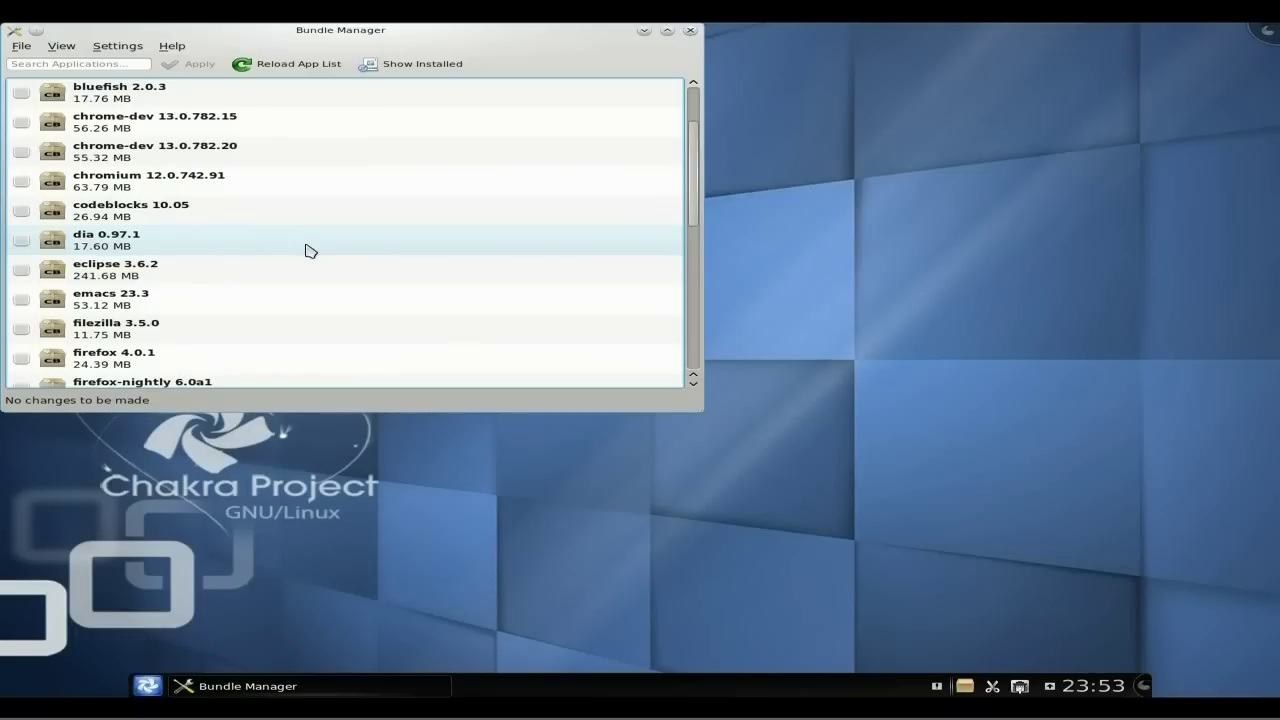
scroll(308, 250, down, 1)
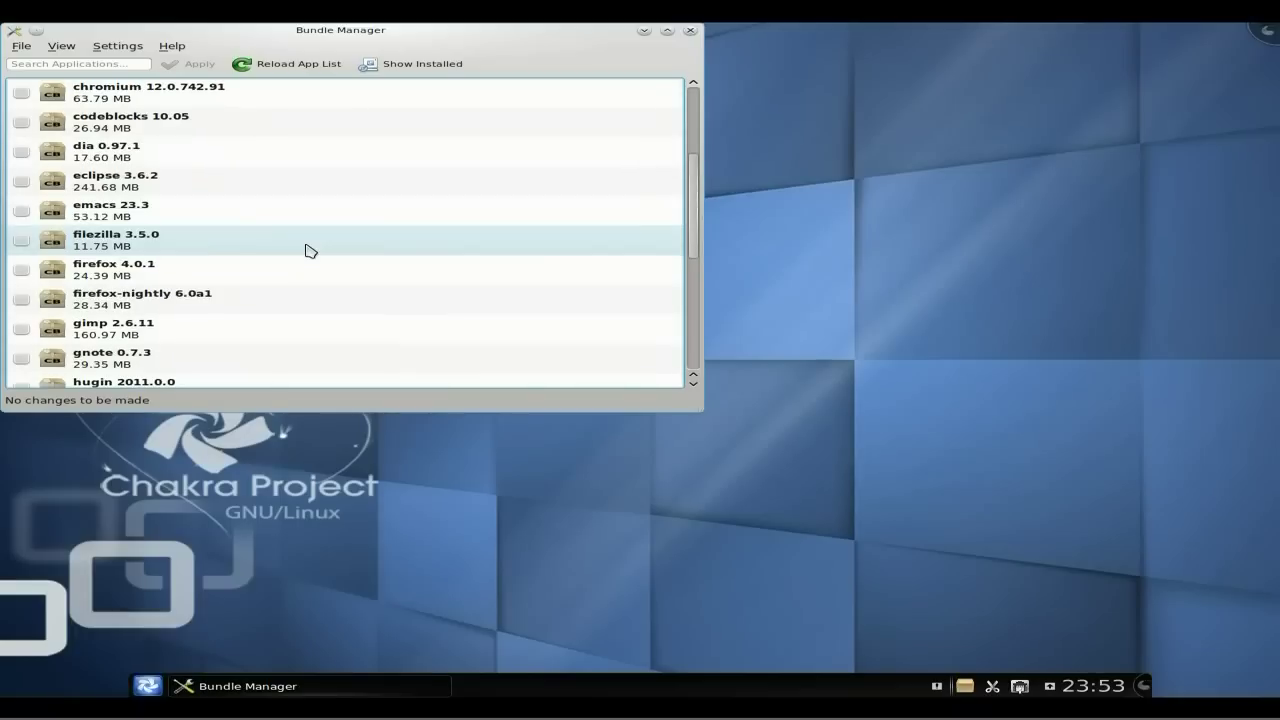
click(21, 272)
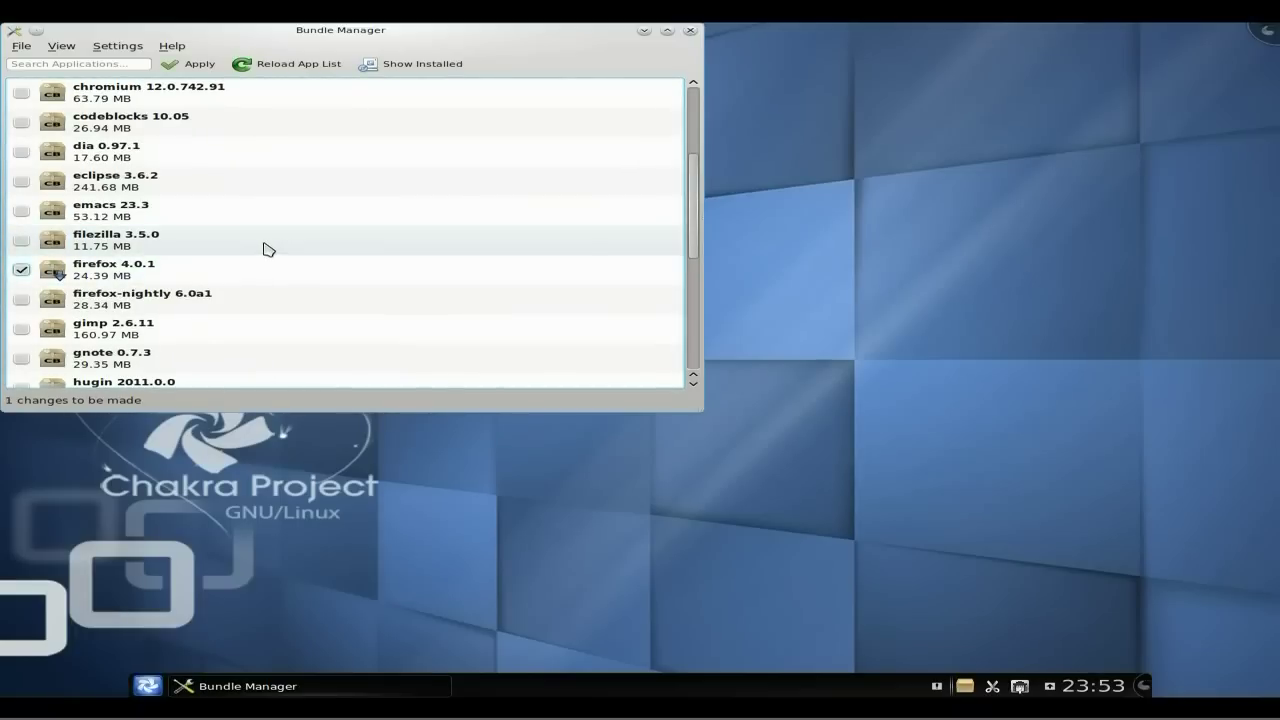
click(177, 64)
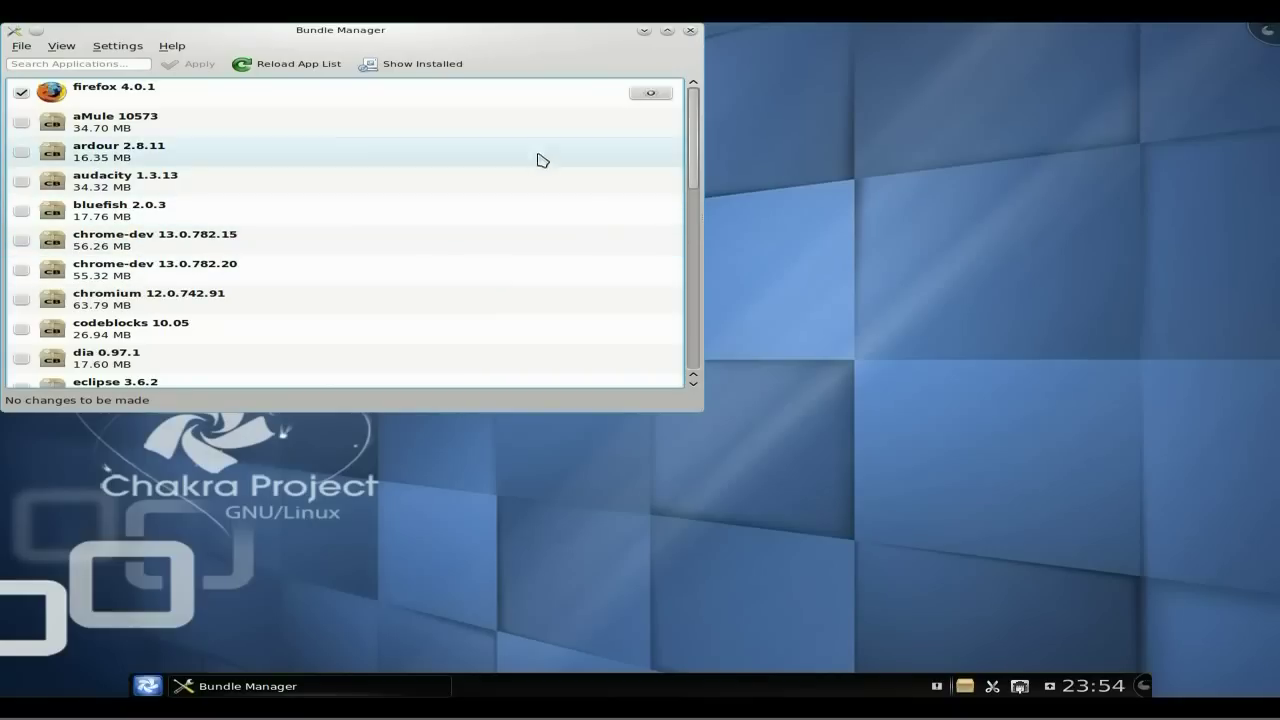
click(690, 33)
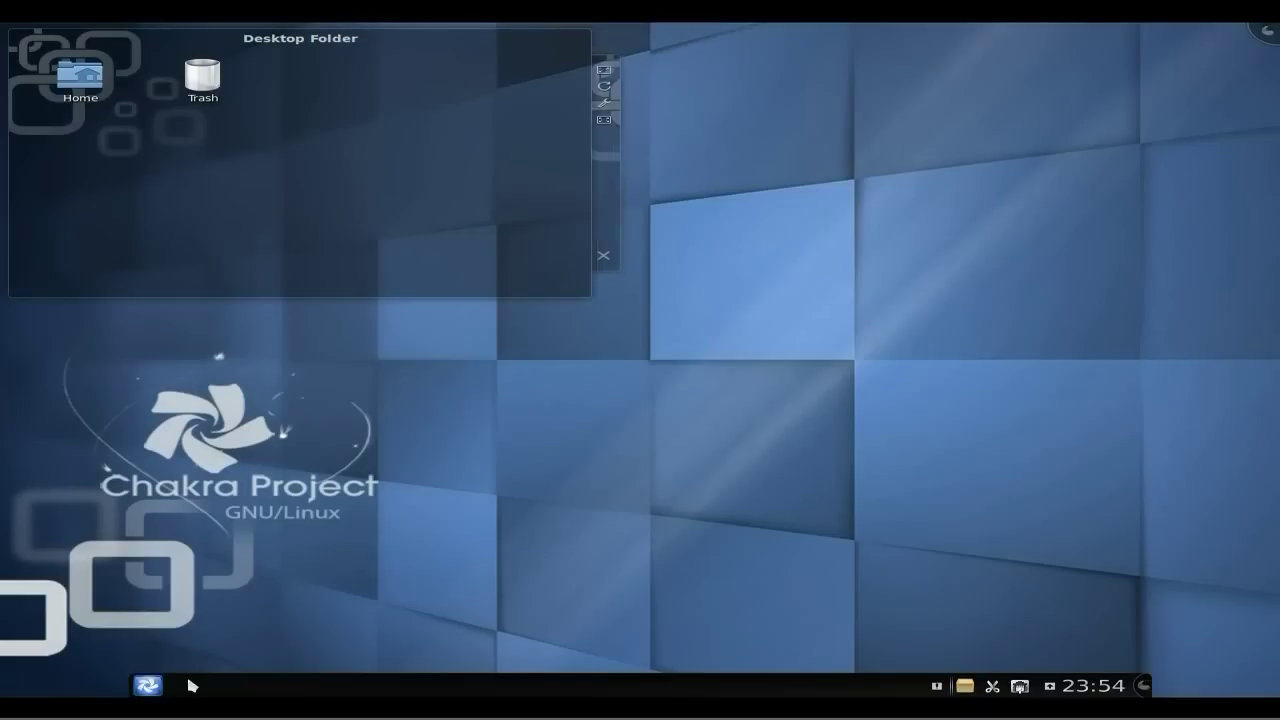
Step: Launch the Firefox 4.0.1 web browser from the Internet applications and maximize its window
click(150, 686)
mouse_move(245, 655)
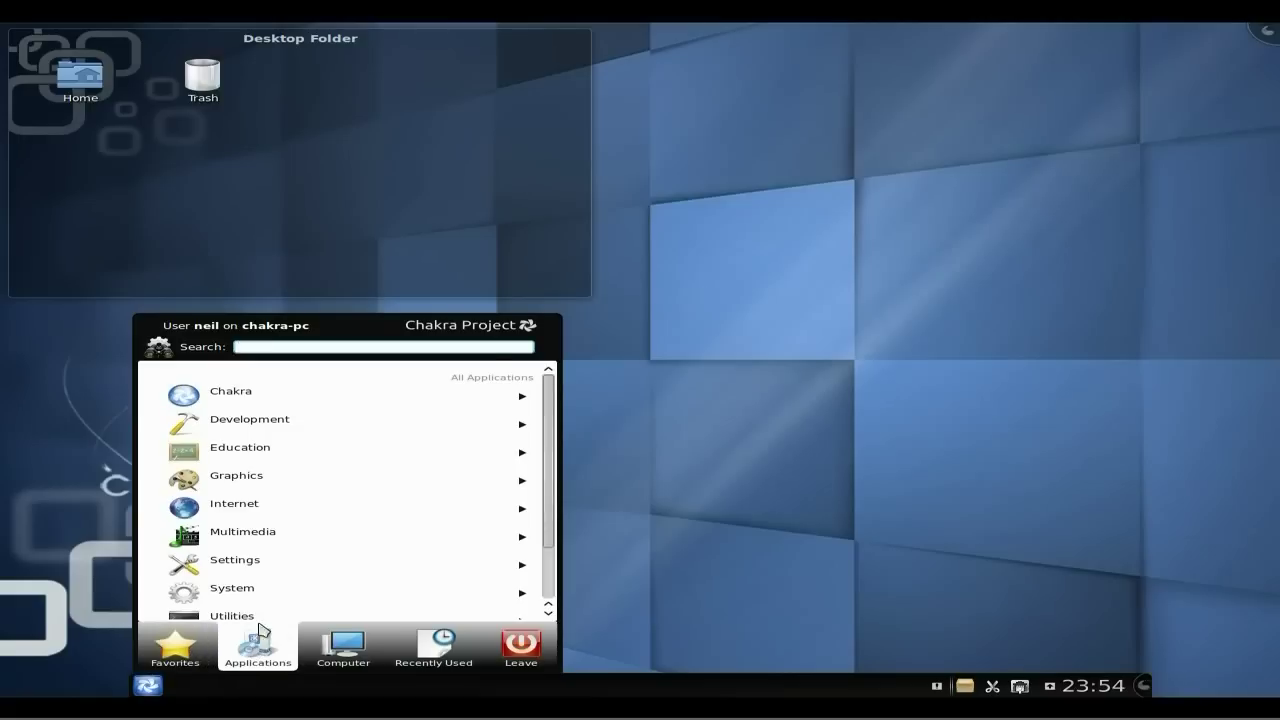
click(281, 500)
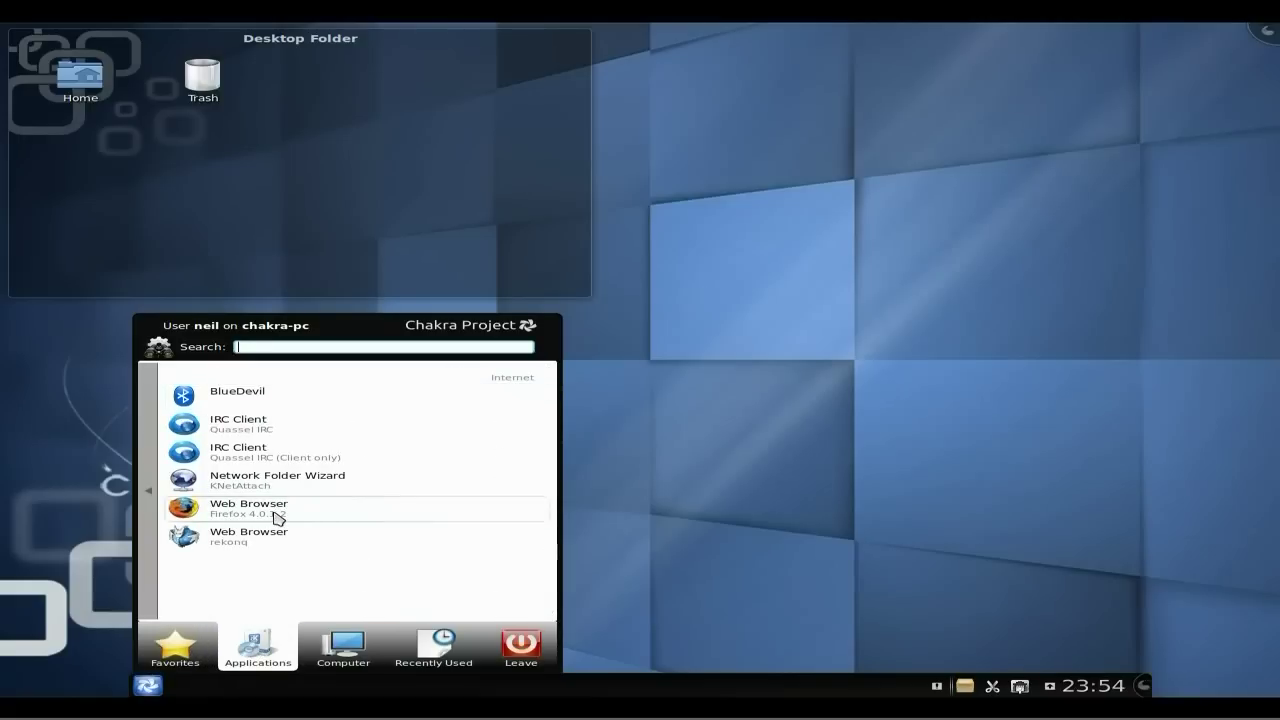
click(279, 512)
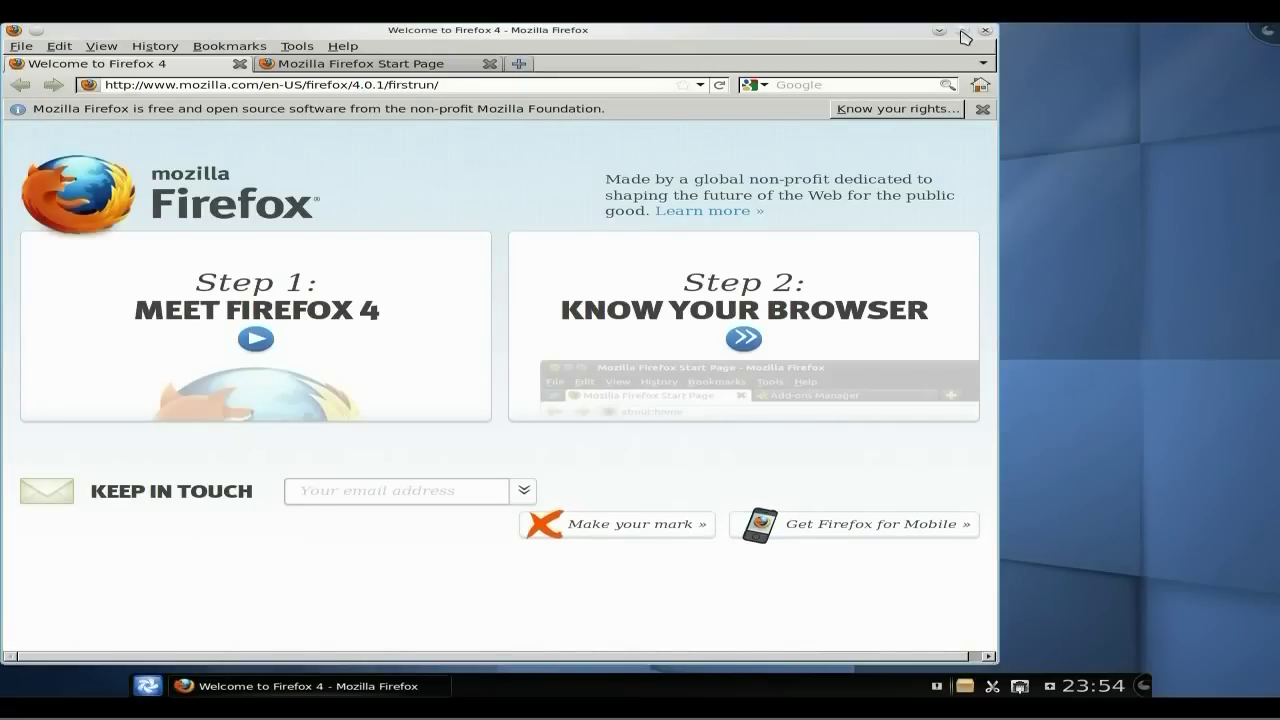
click(962, 30)
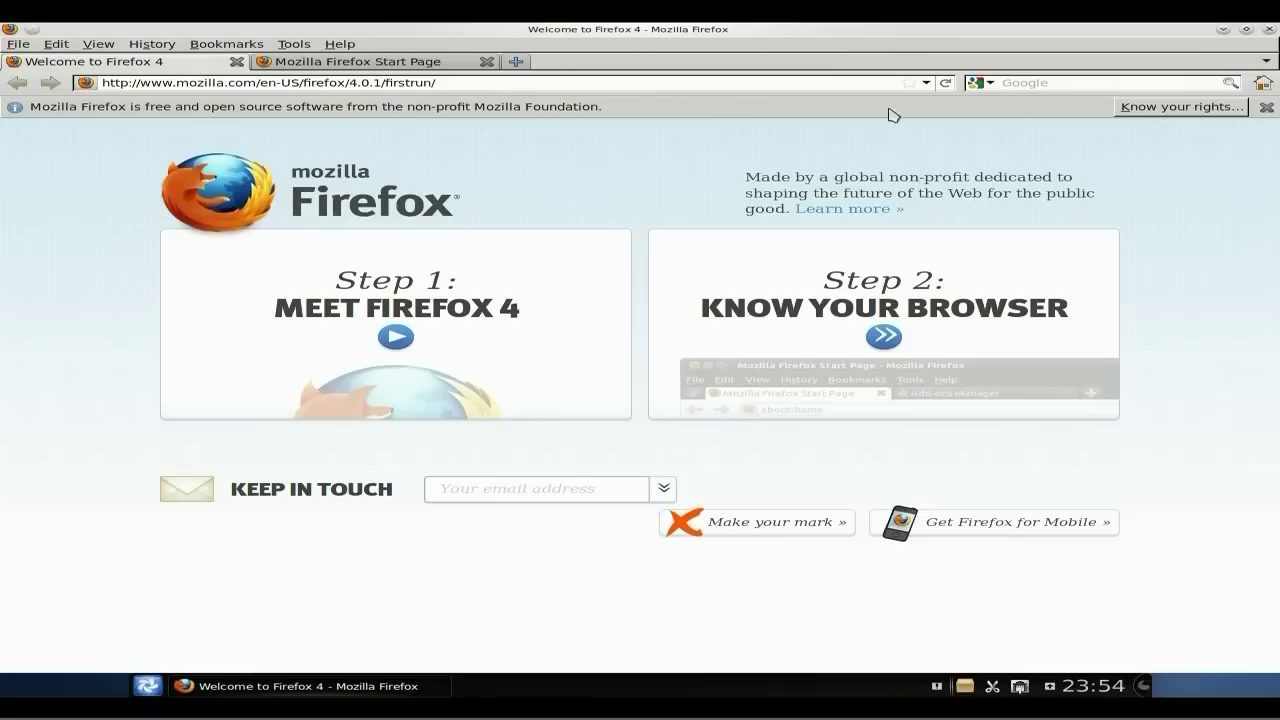
Step: Search Google for "youtube"
click(1020, 83)
text(you)
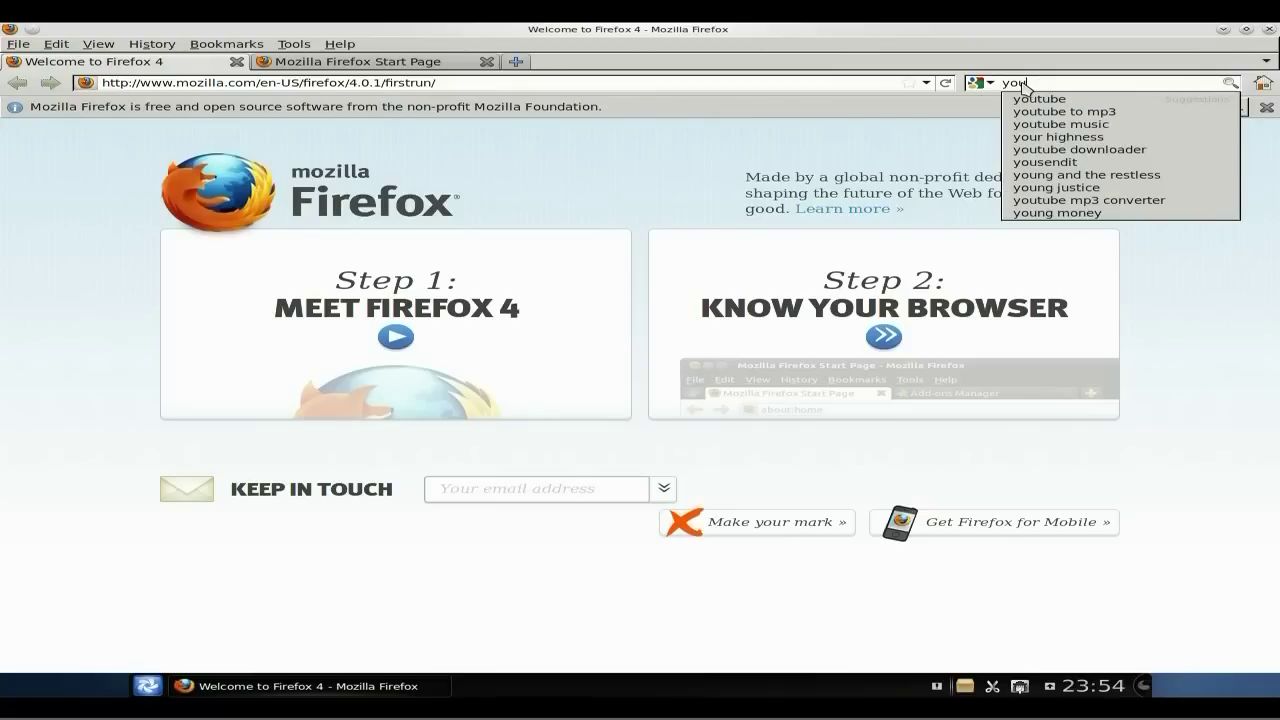
text(tube)
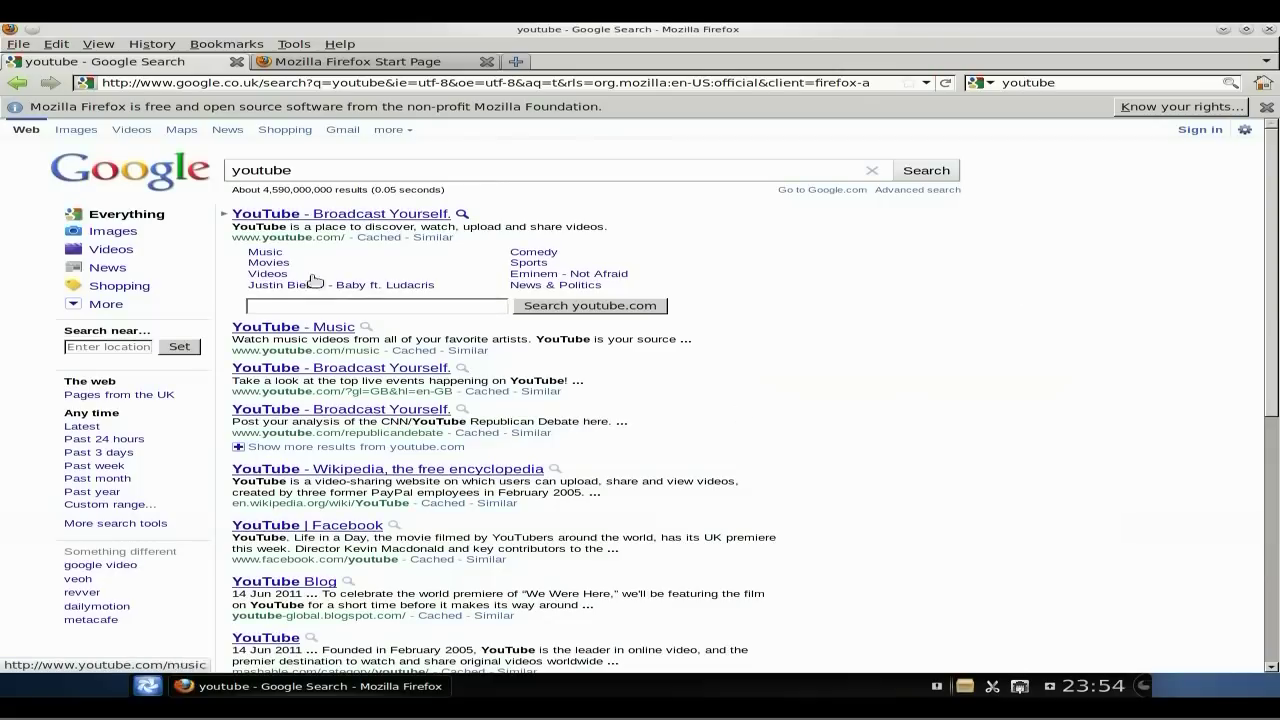
Step: Open the main YouTube site from the search results and accept the suggested United Kingdom location filter
click(270, 214)
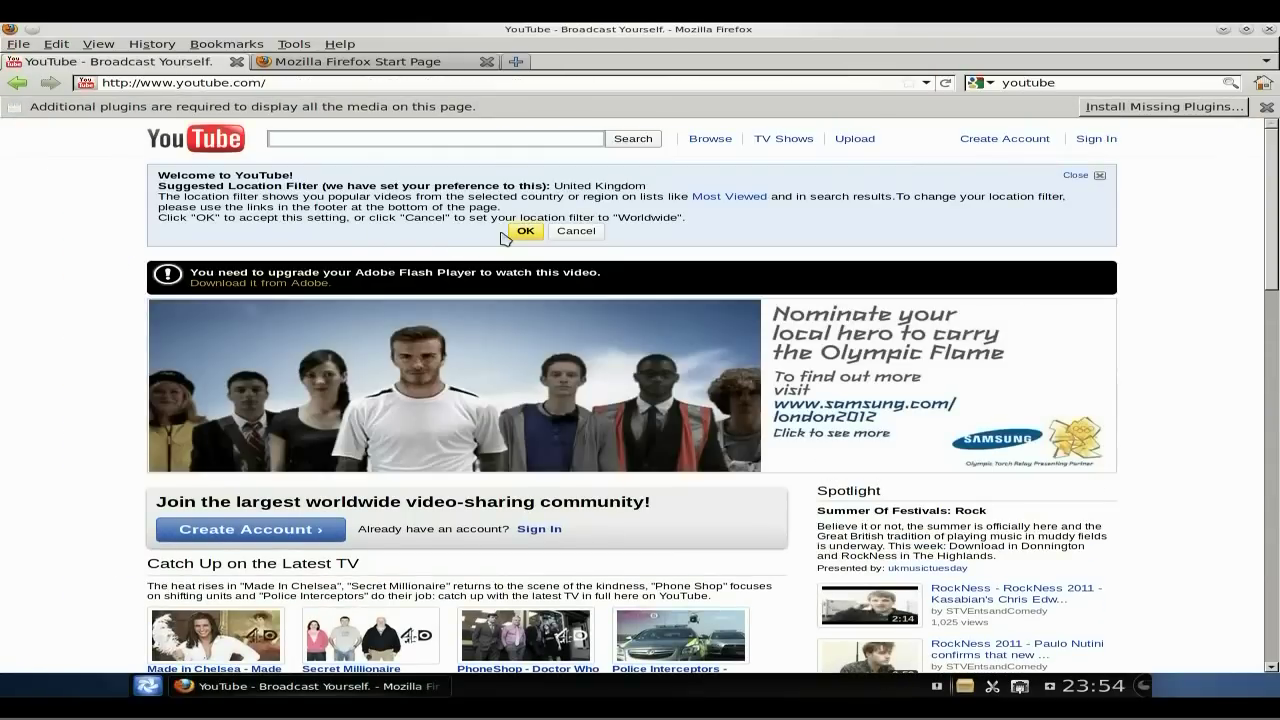
click(510, 234)
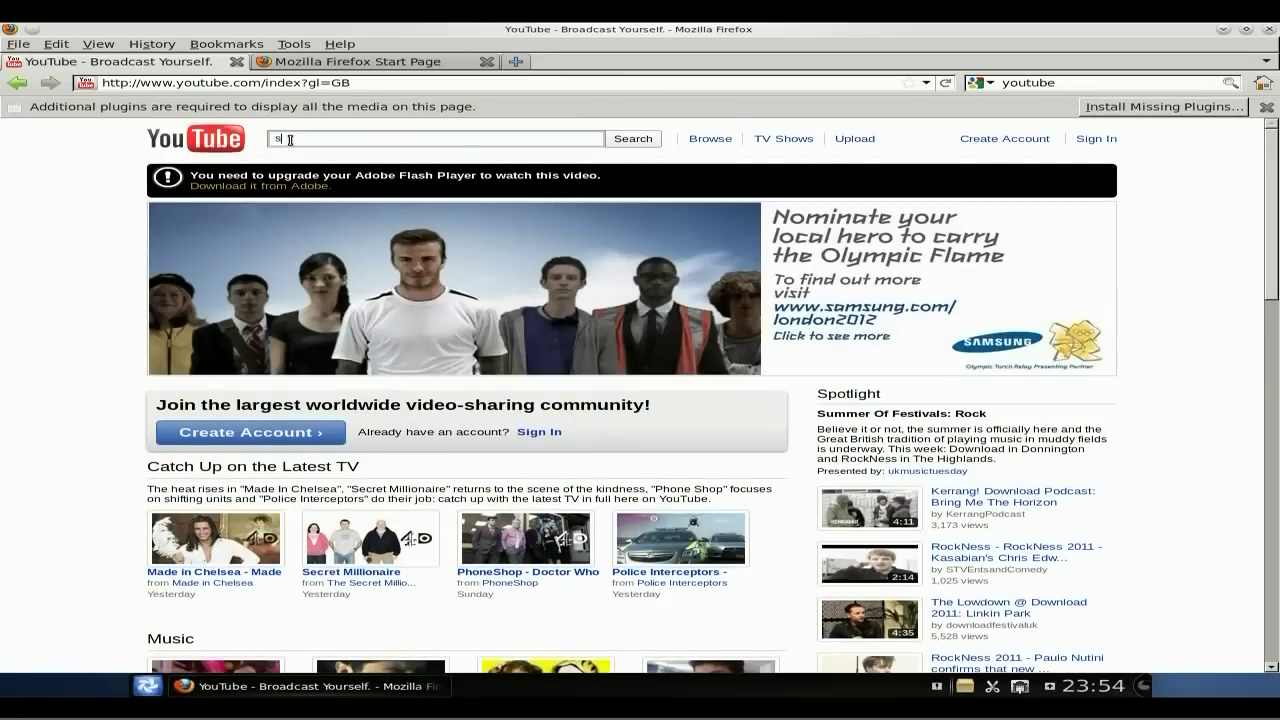
Step: Search YouTube for "sneekylinux"
click(290, 140)
text(sneek)
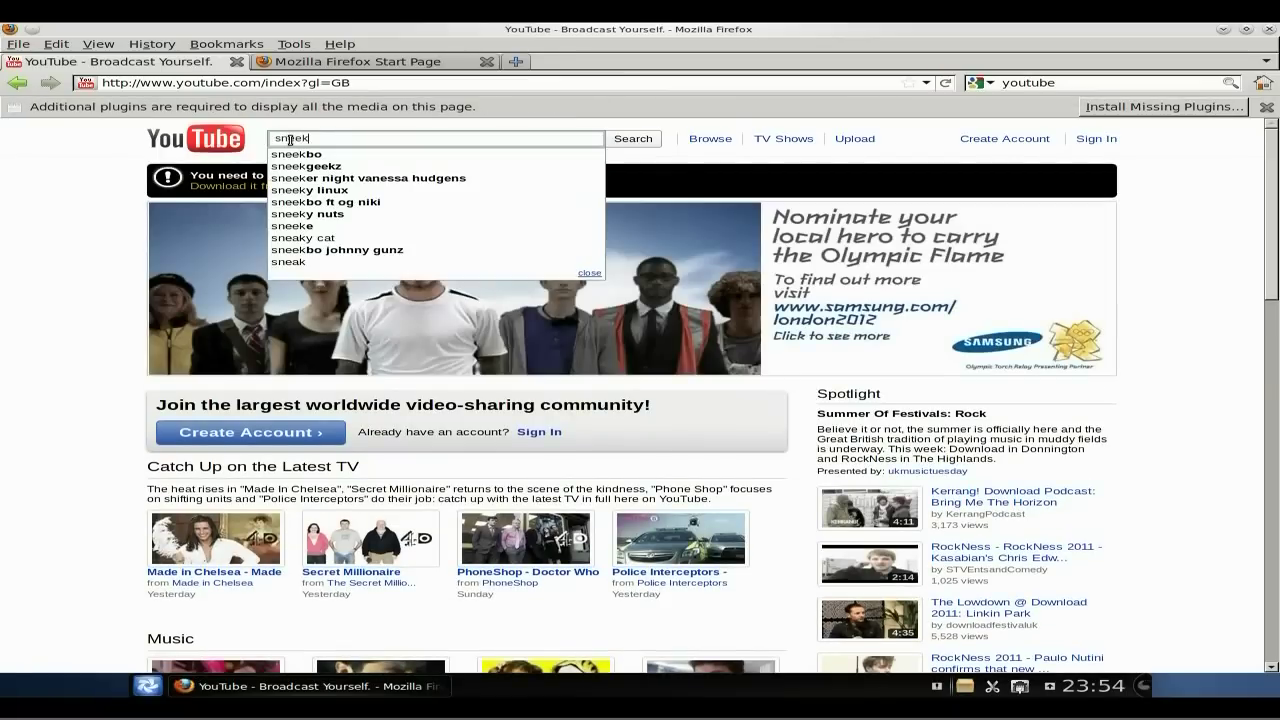
text(yl)
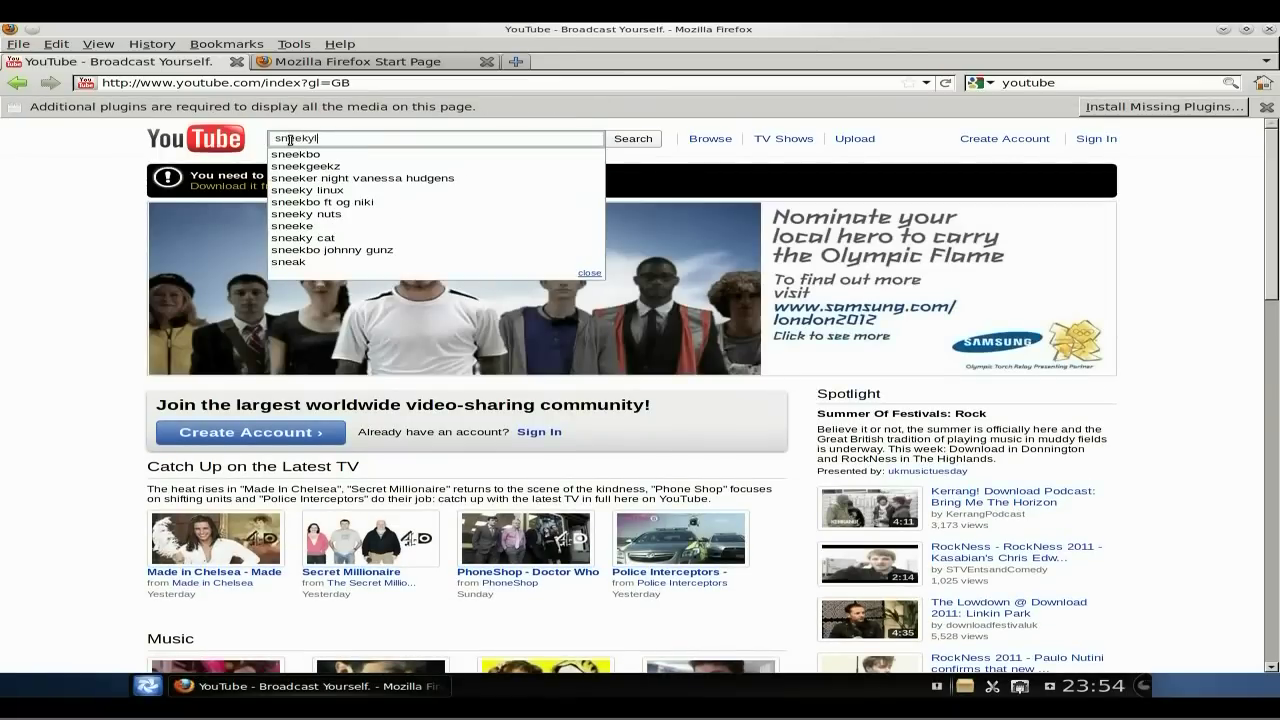
text(inux)
key(Return)
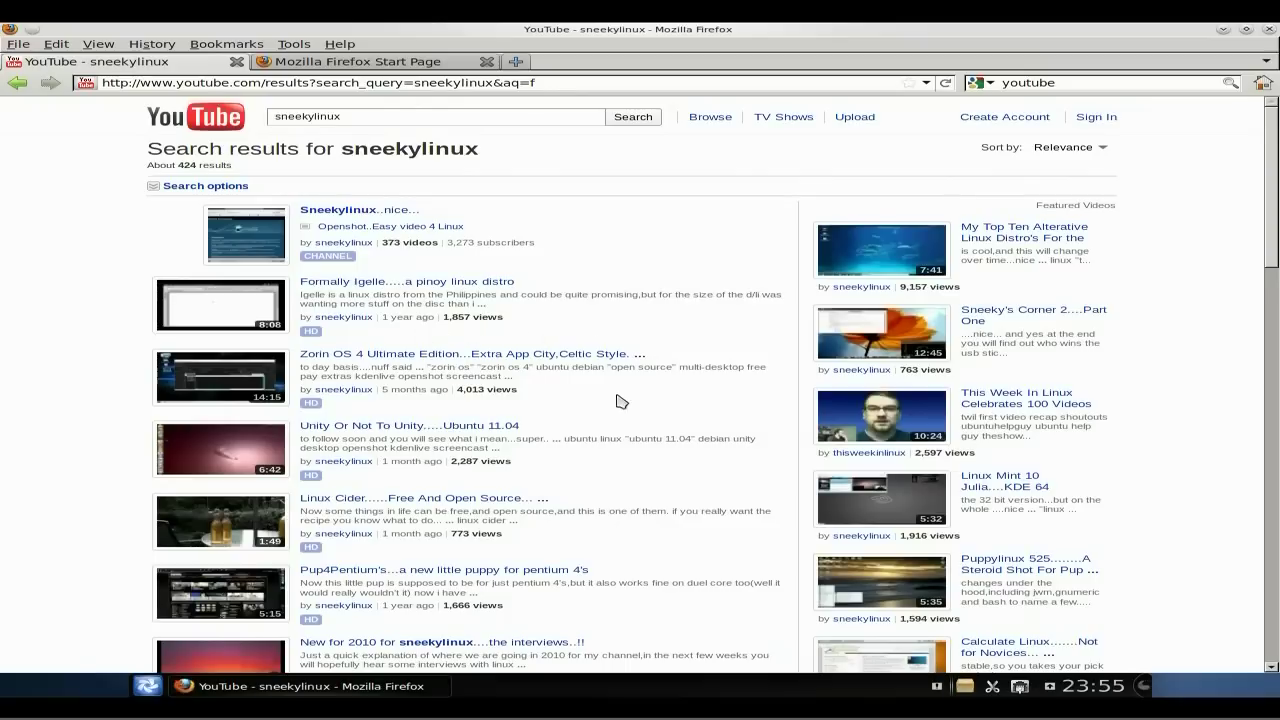
Step: Open the "Unity Or Not To Unity.....Ubuntu 11.04" video page and close Firefox with all its tabs
click(224, 430)
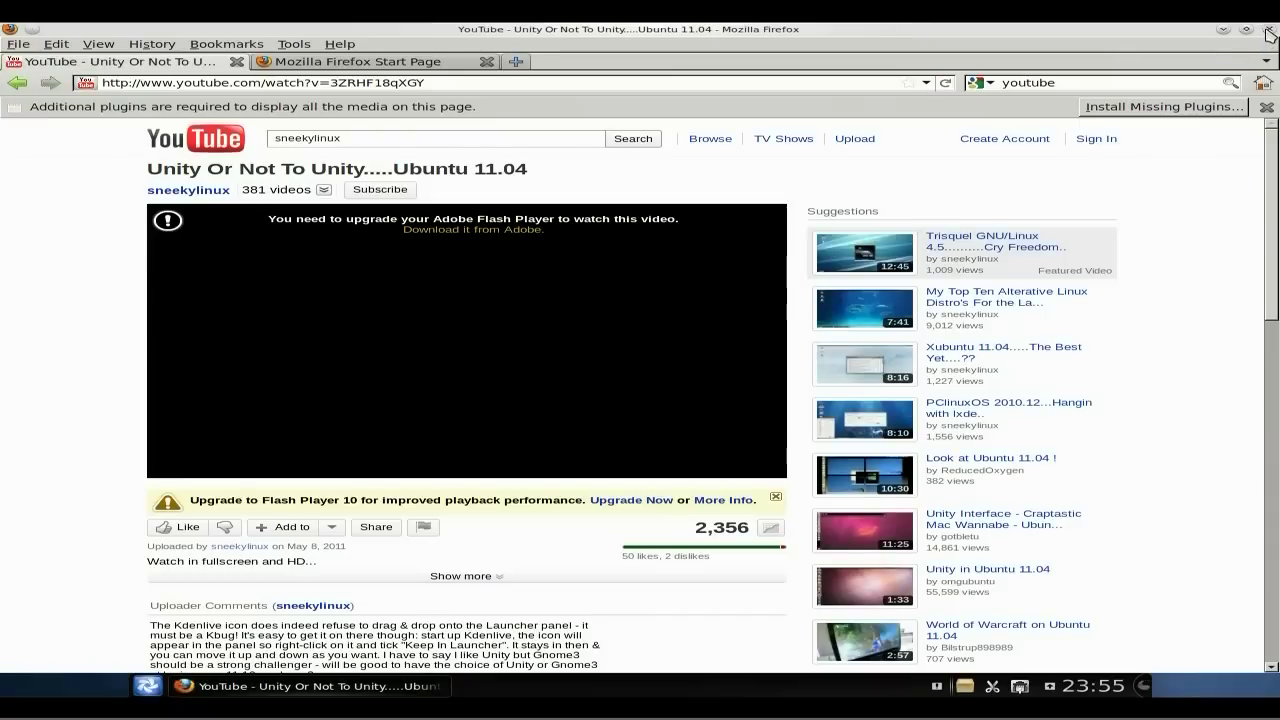
click(1268, 32)
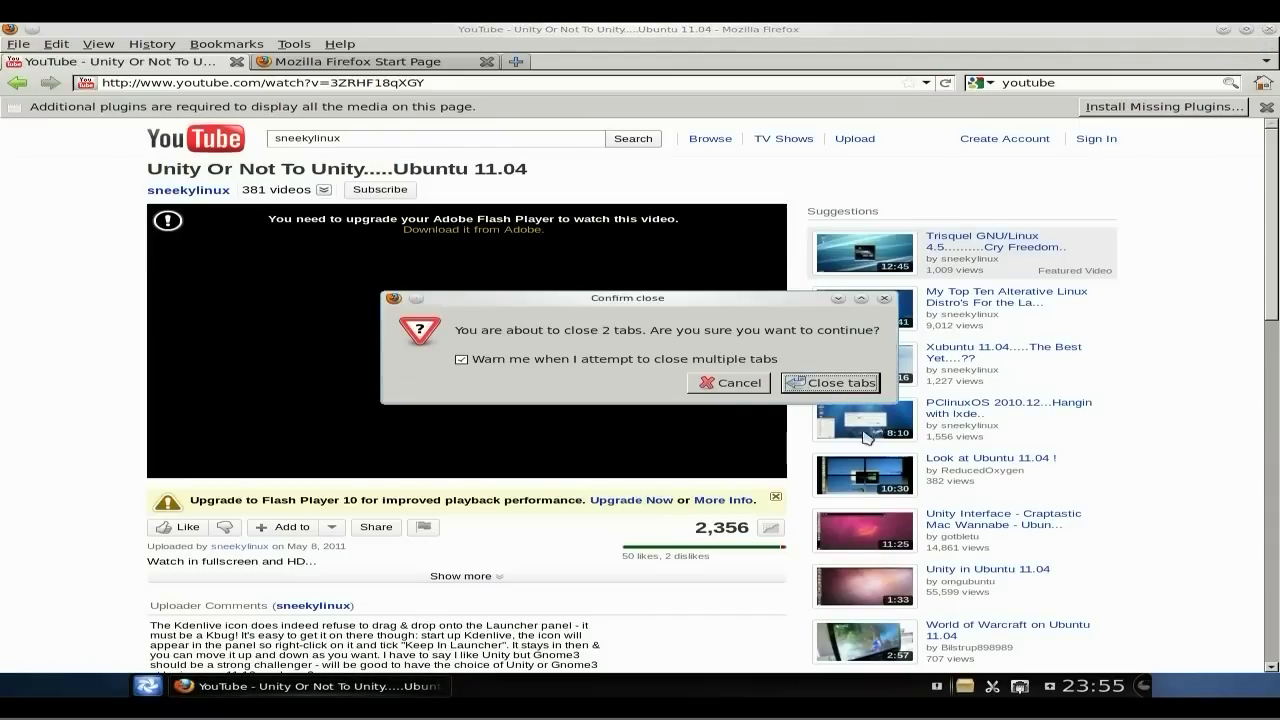
click(856, 386)
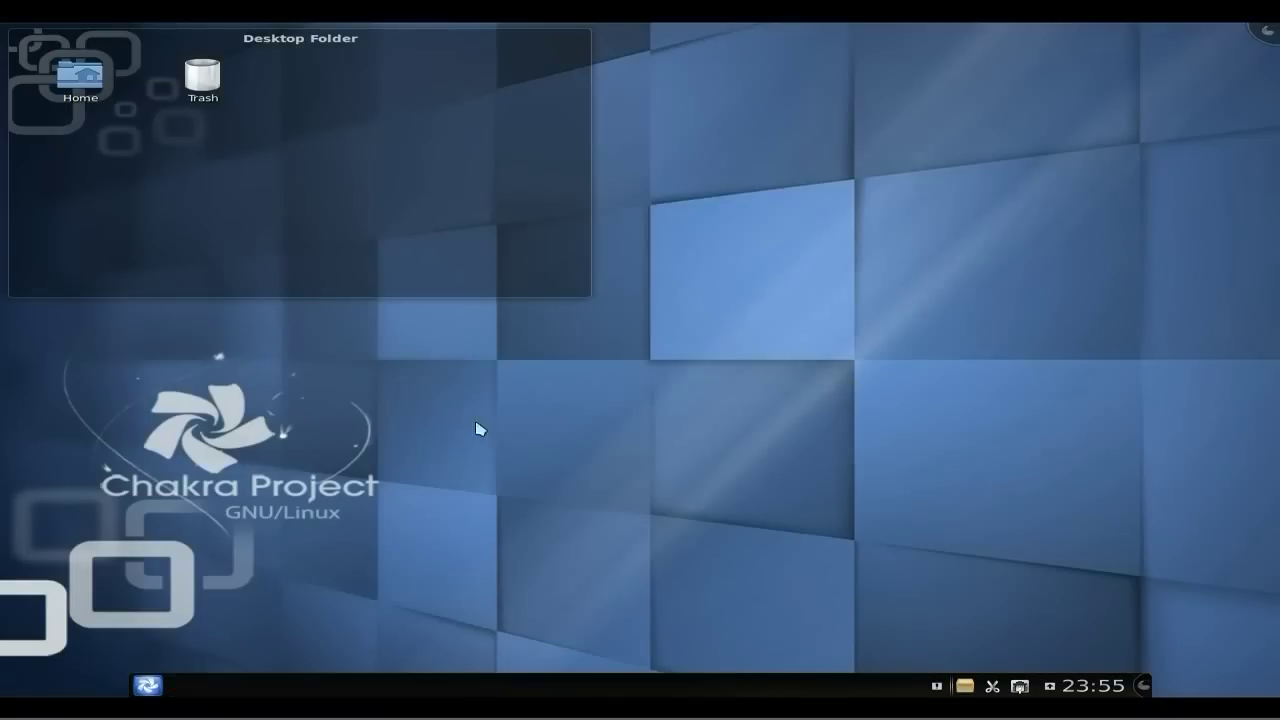
Step: Launch the AppSet-Qt package manager and list the packages of all sections
click(150, 684)
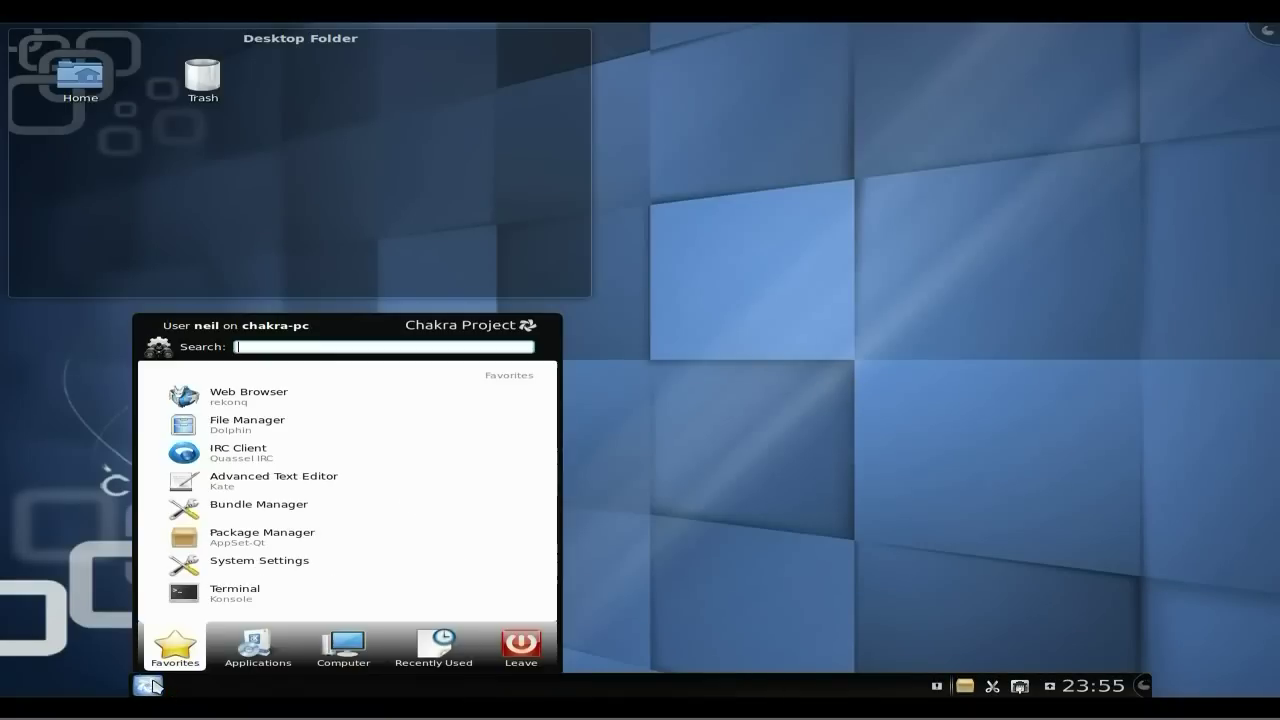
click(240, 644)
click(172, 640)
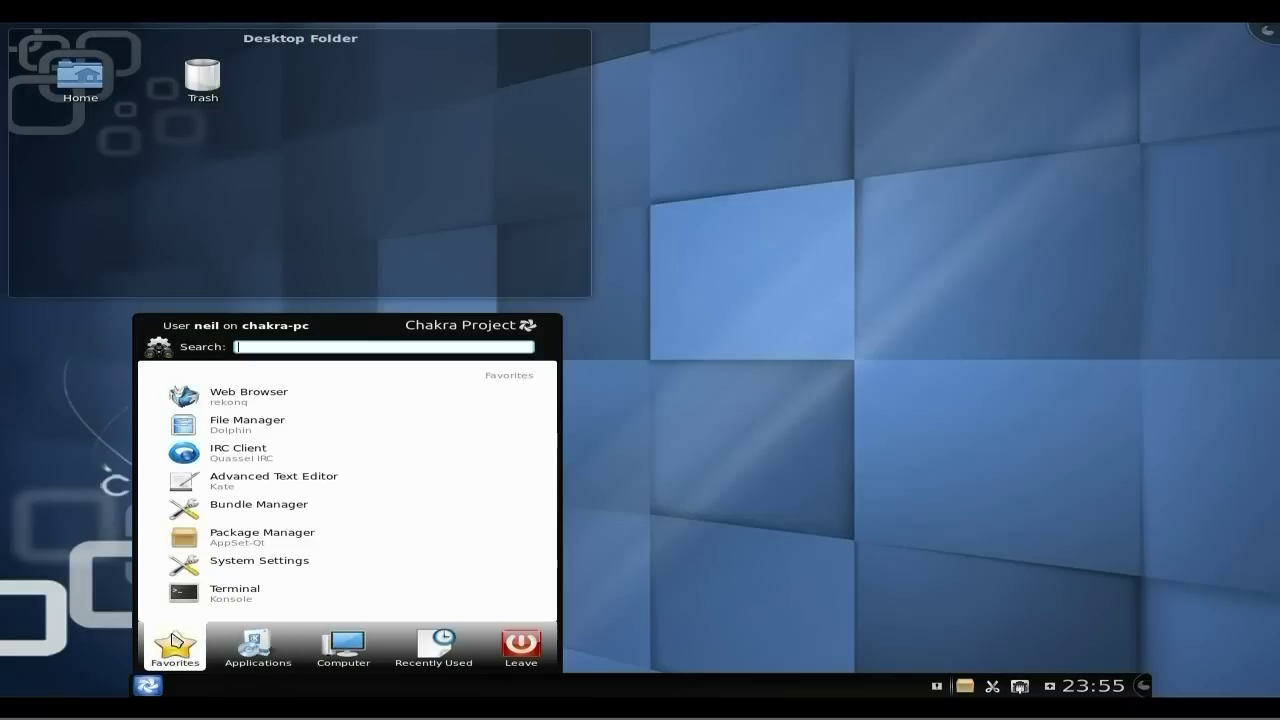
click(215, 540)
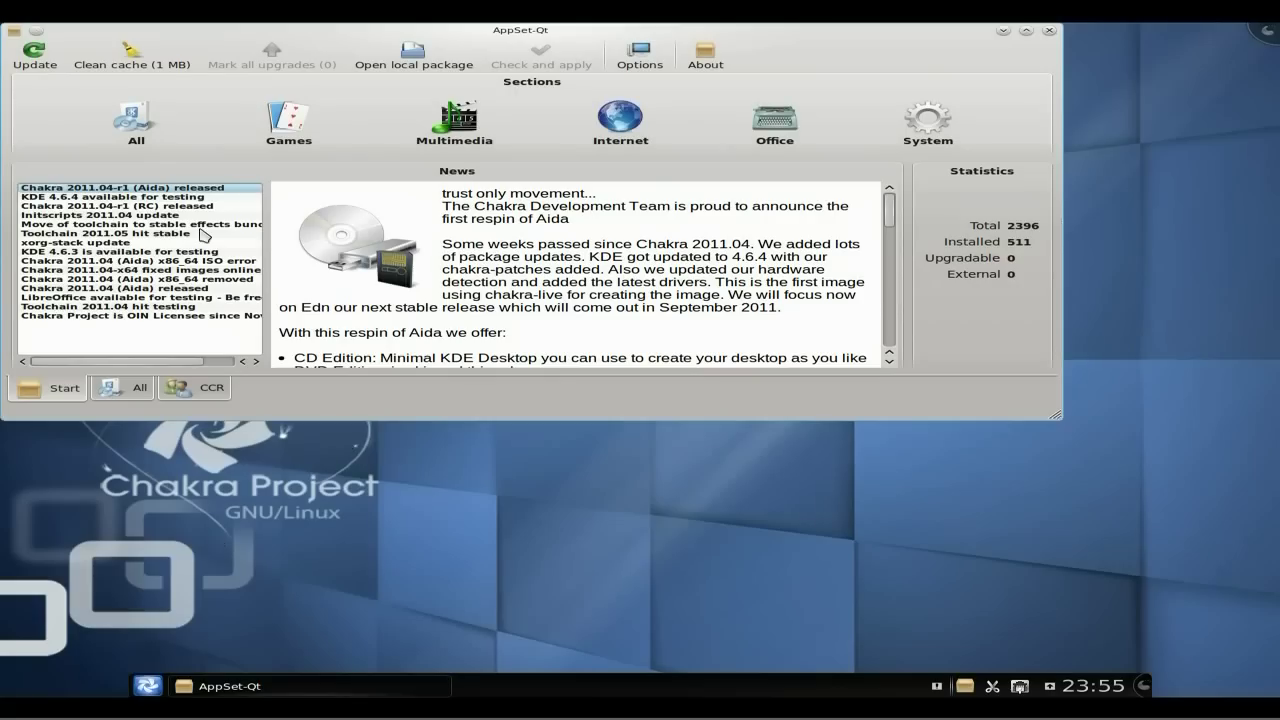
click(140, 128)
Step: Search the package list by name for "record" and close the package manager
click(229, 86)
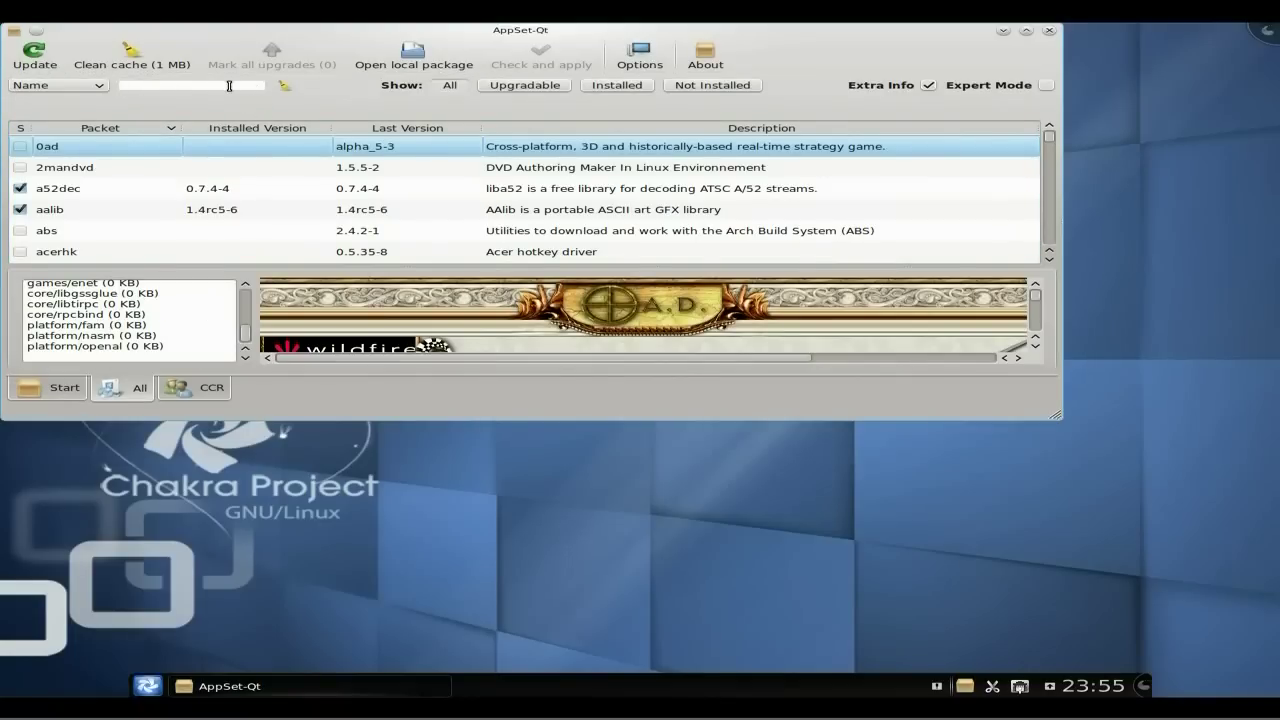
text(au)
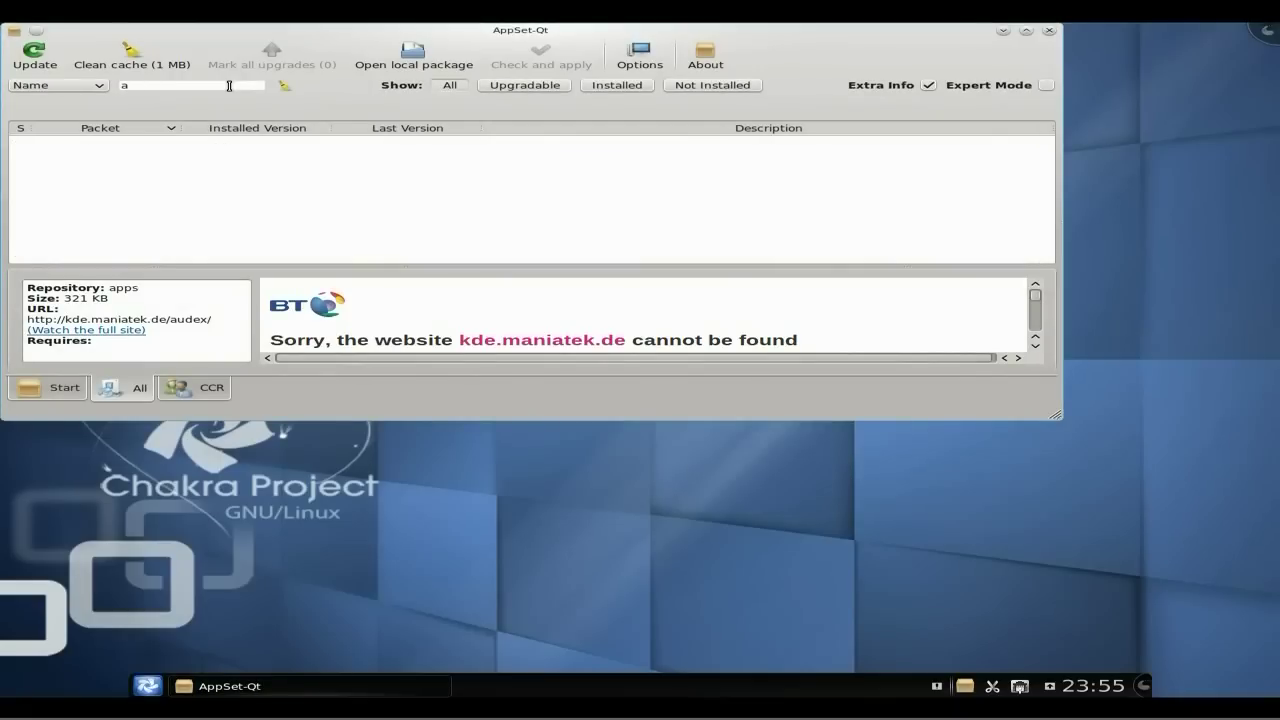
key(BackSpace)
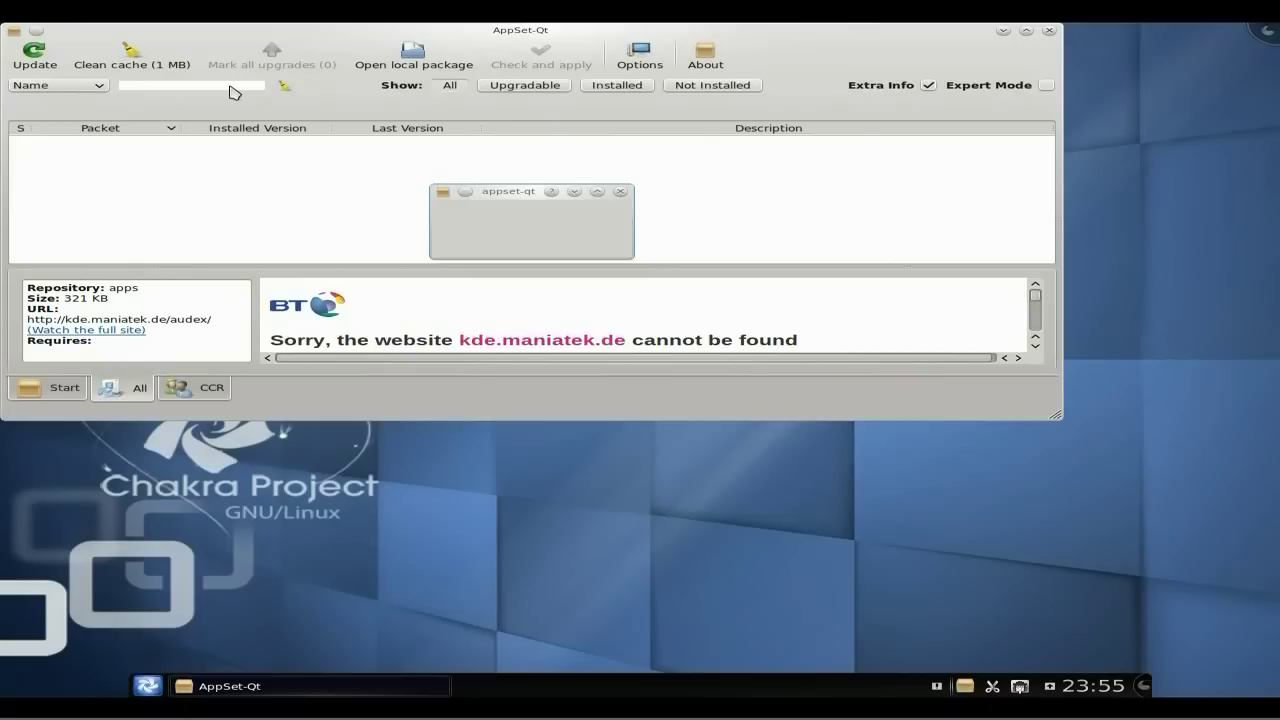
text(record)
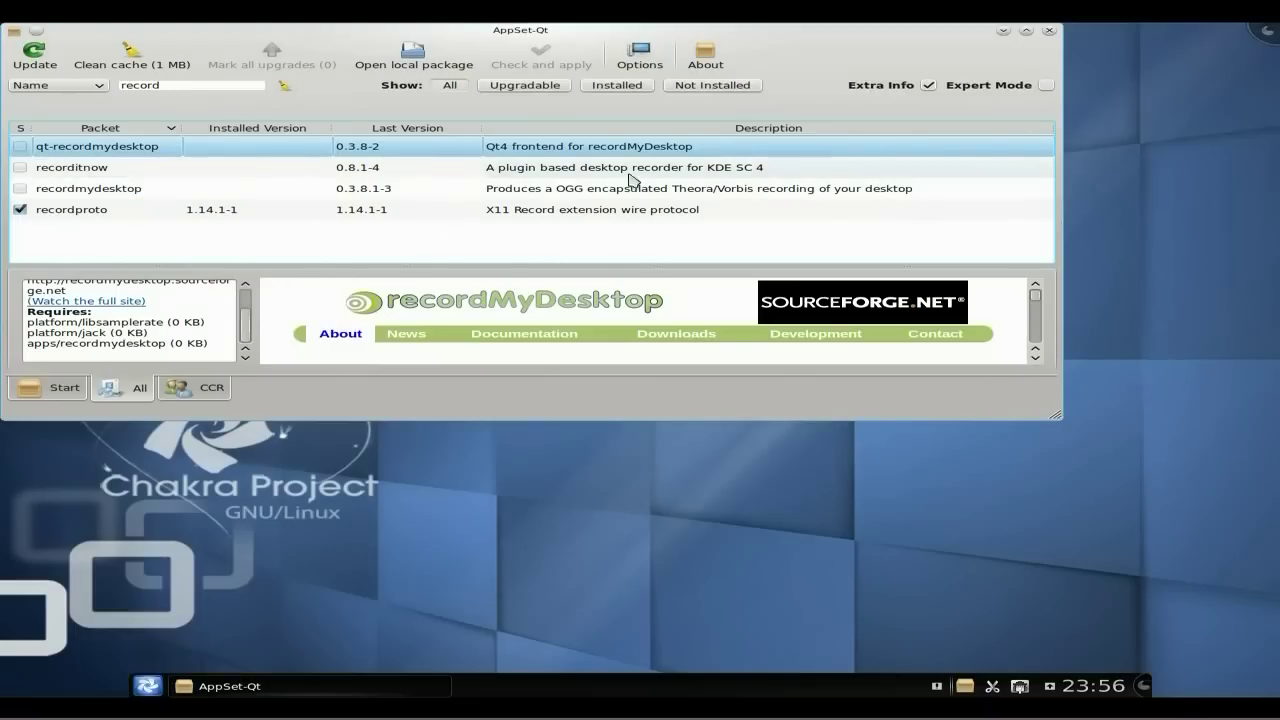
click(1049, 30)
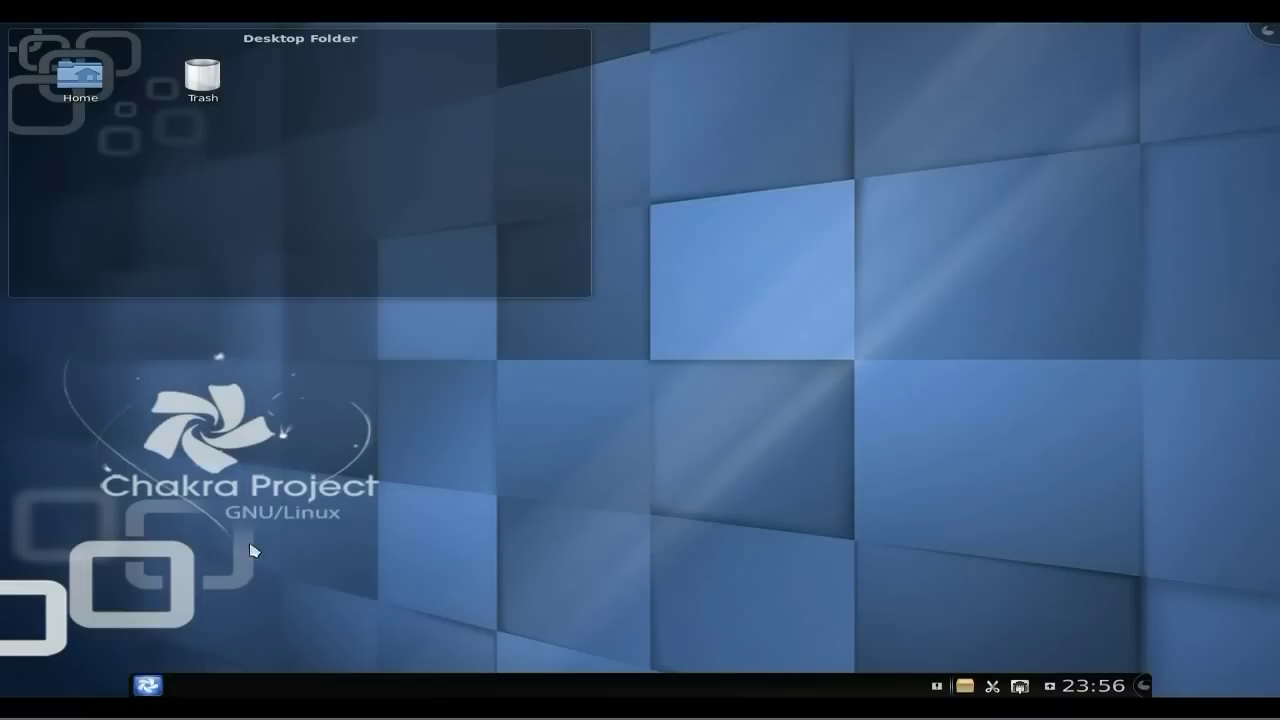
Step: Look through the entries of the Chakra and Development application categories
click(150, 685)
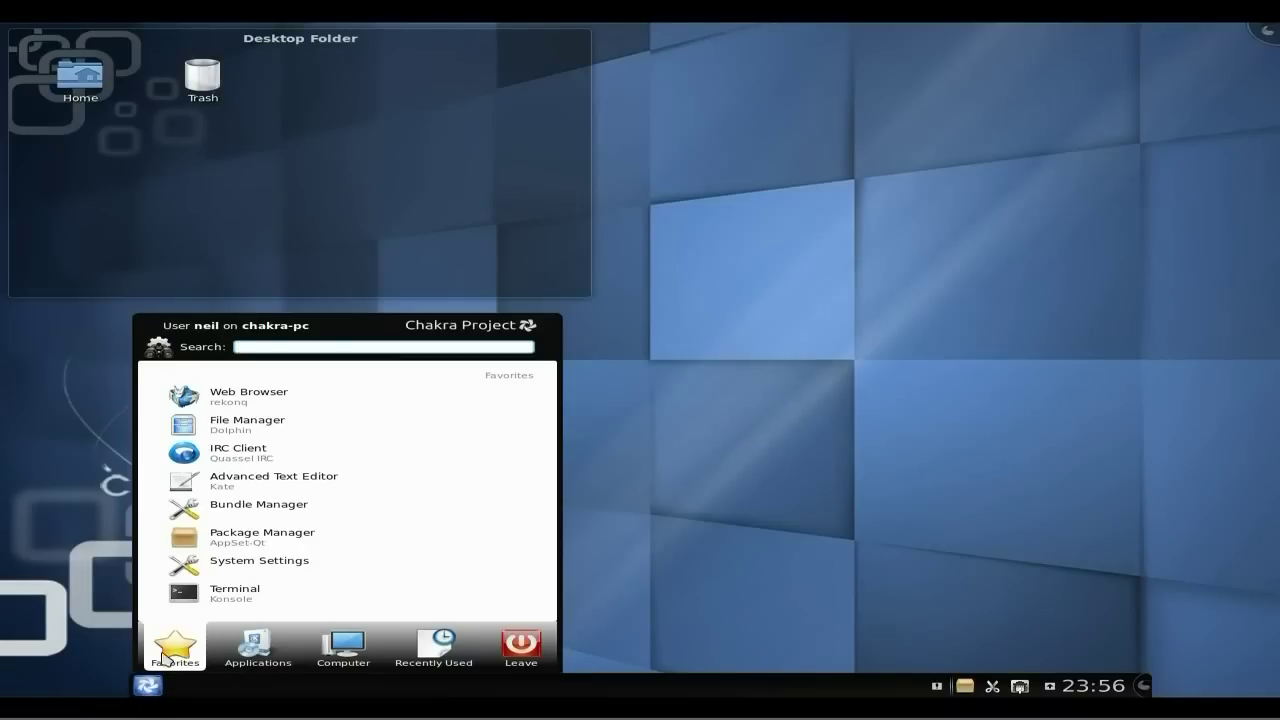
click(243, 650)
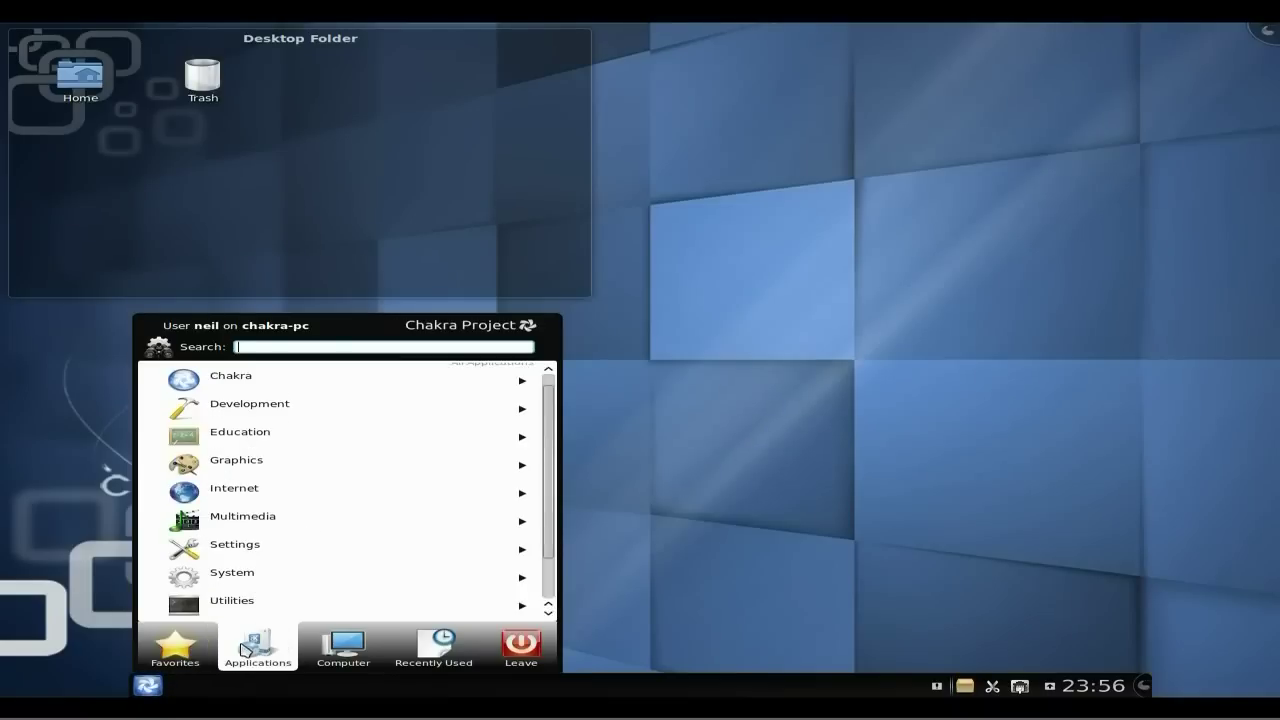
click(268, 387)
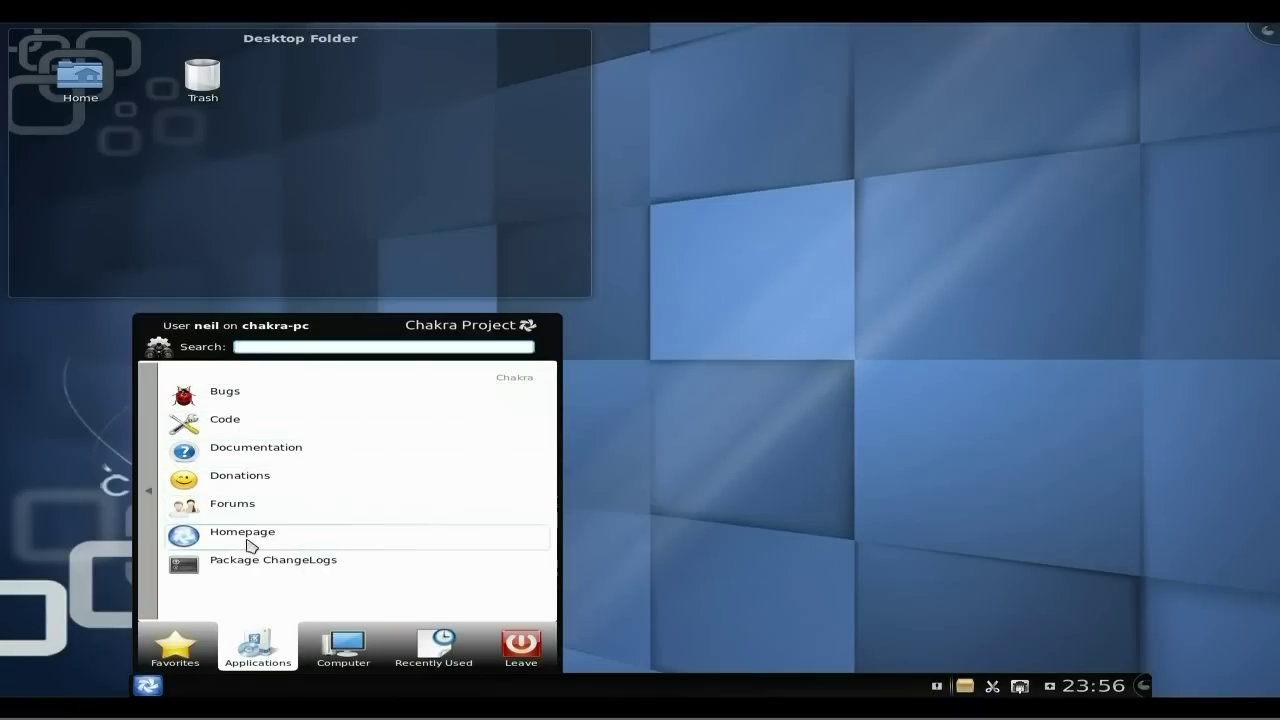
click(152, 491)
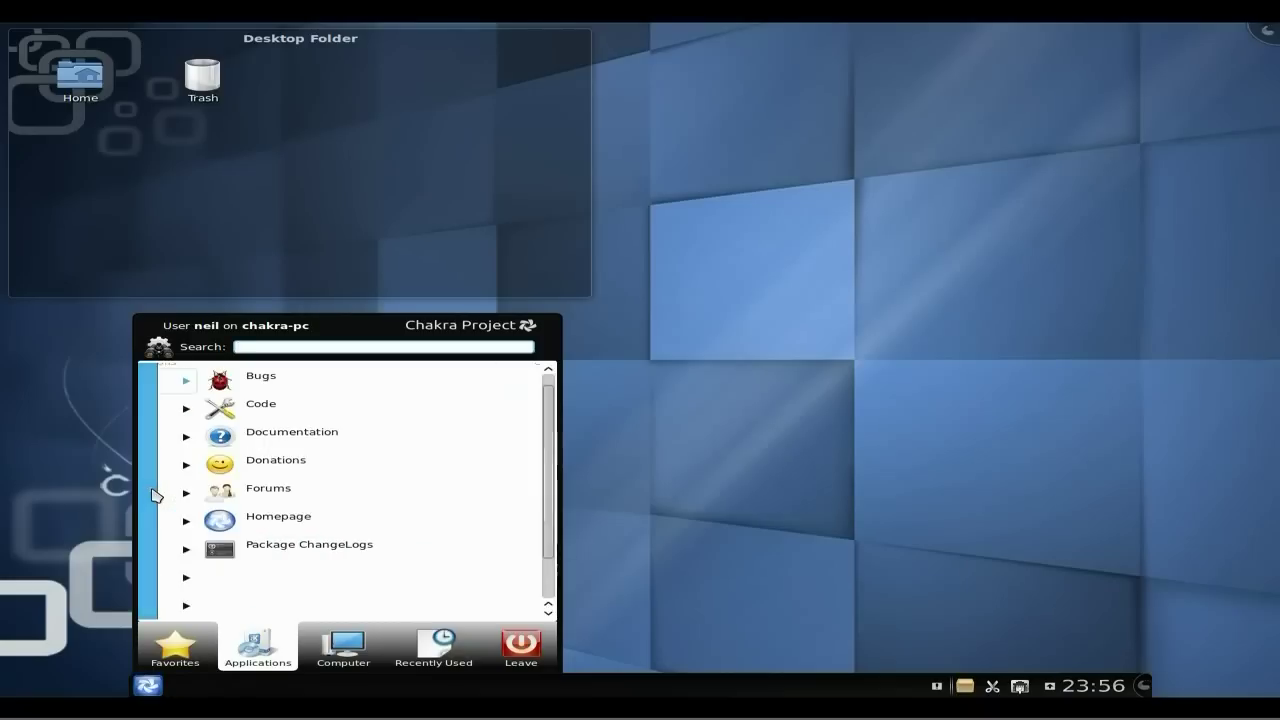
click(225, 416)
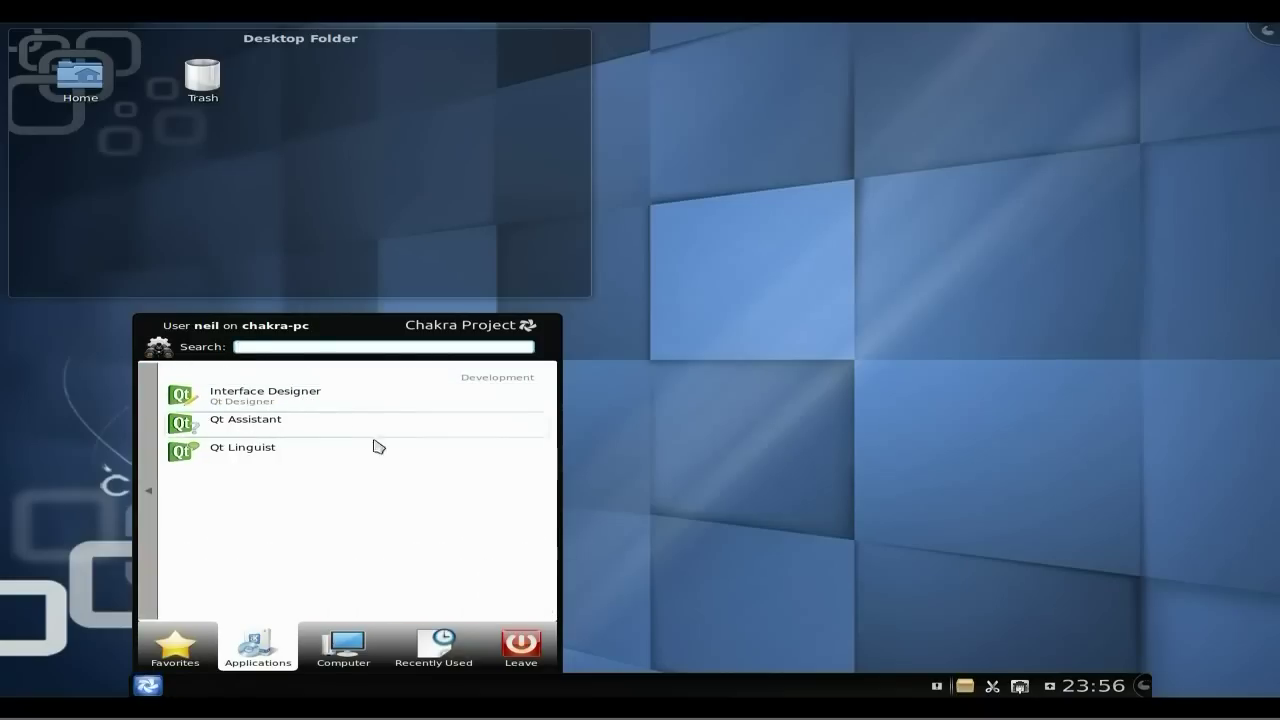
click(149, 500)
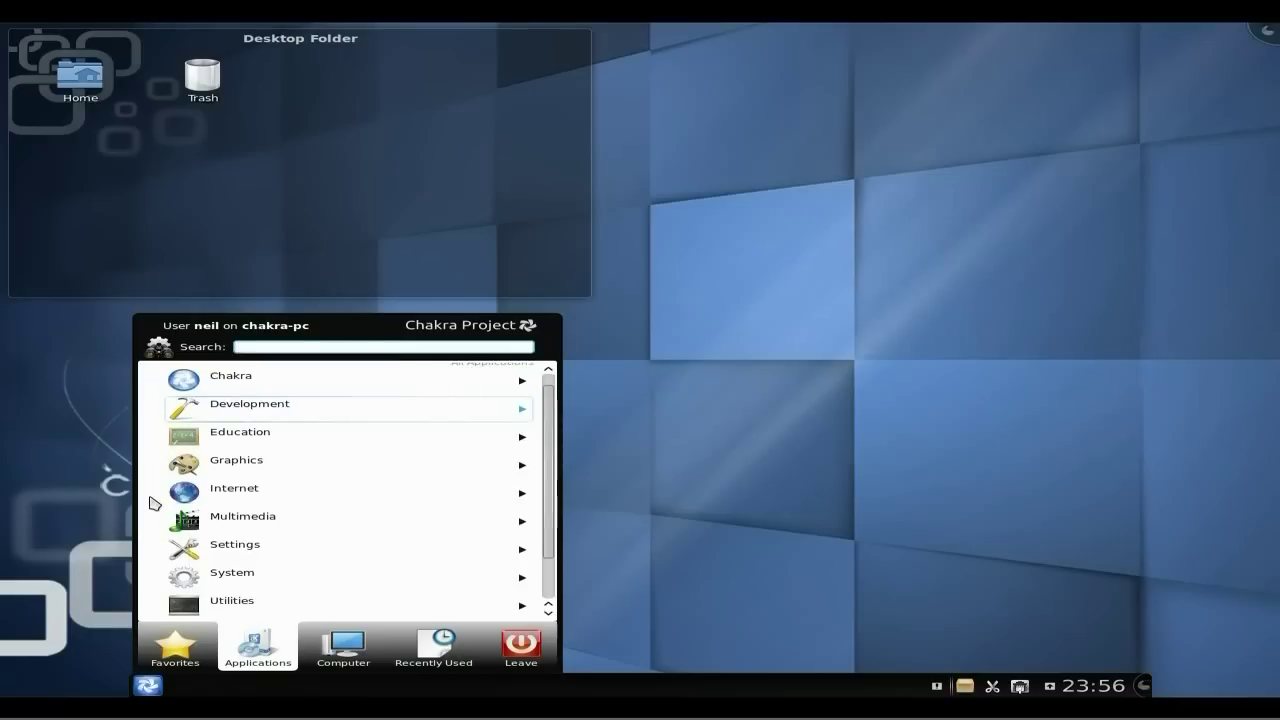
Step: Look through the programs in the Graphics, Internet, Multimedia and Settings application categories
click(224, 466)
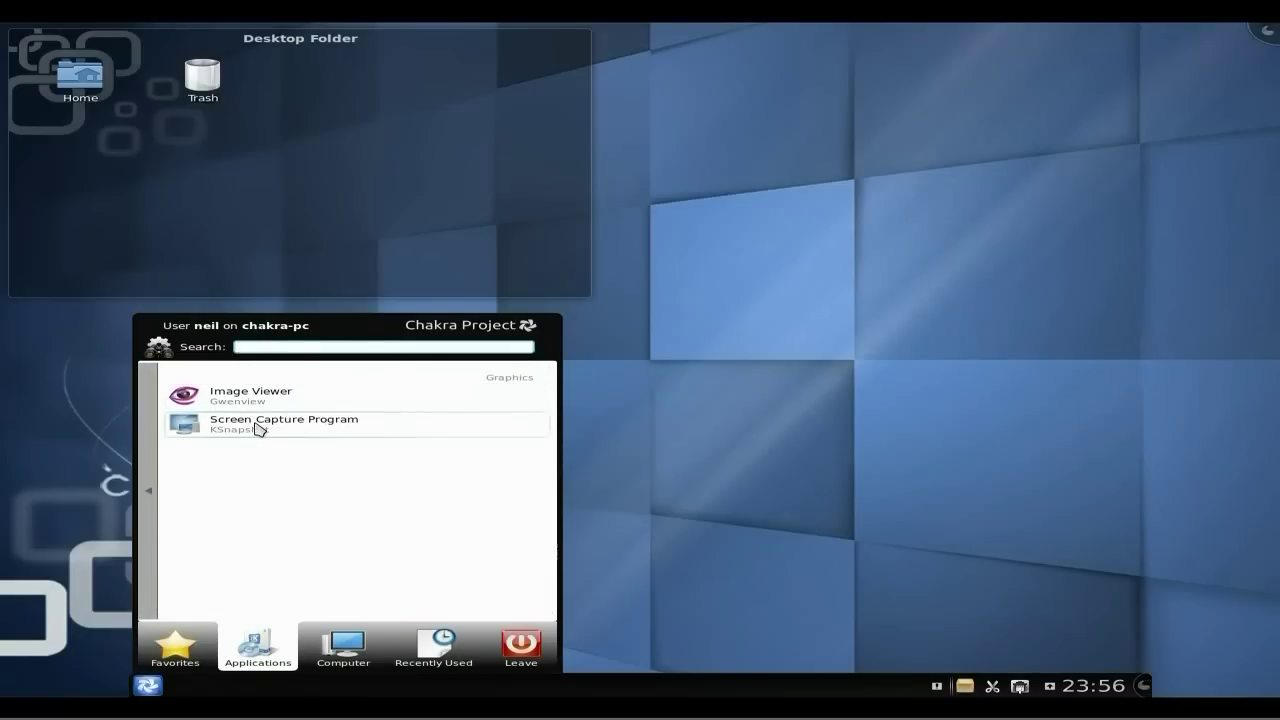
click(150, 499)
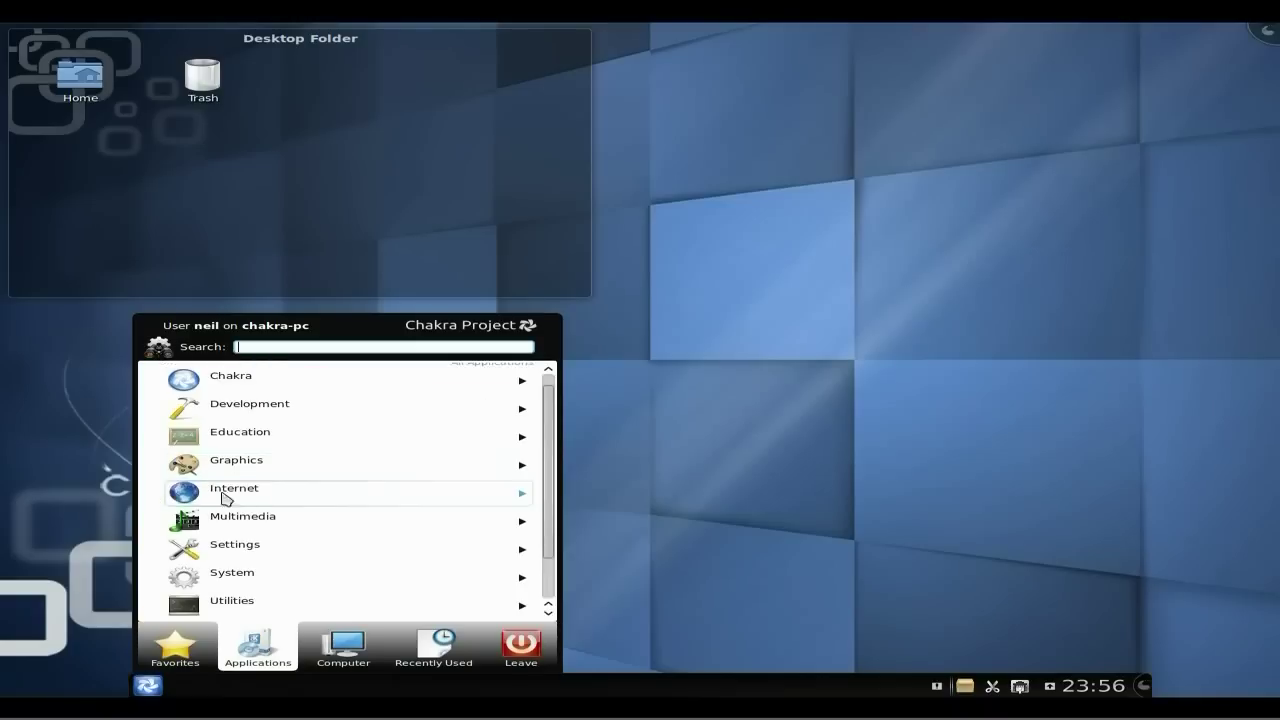
click(265, 495)
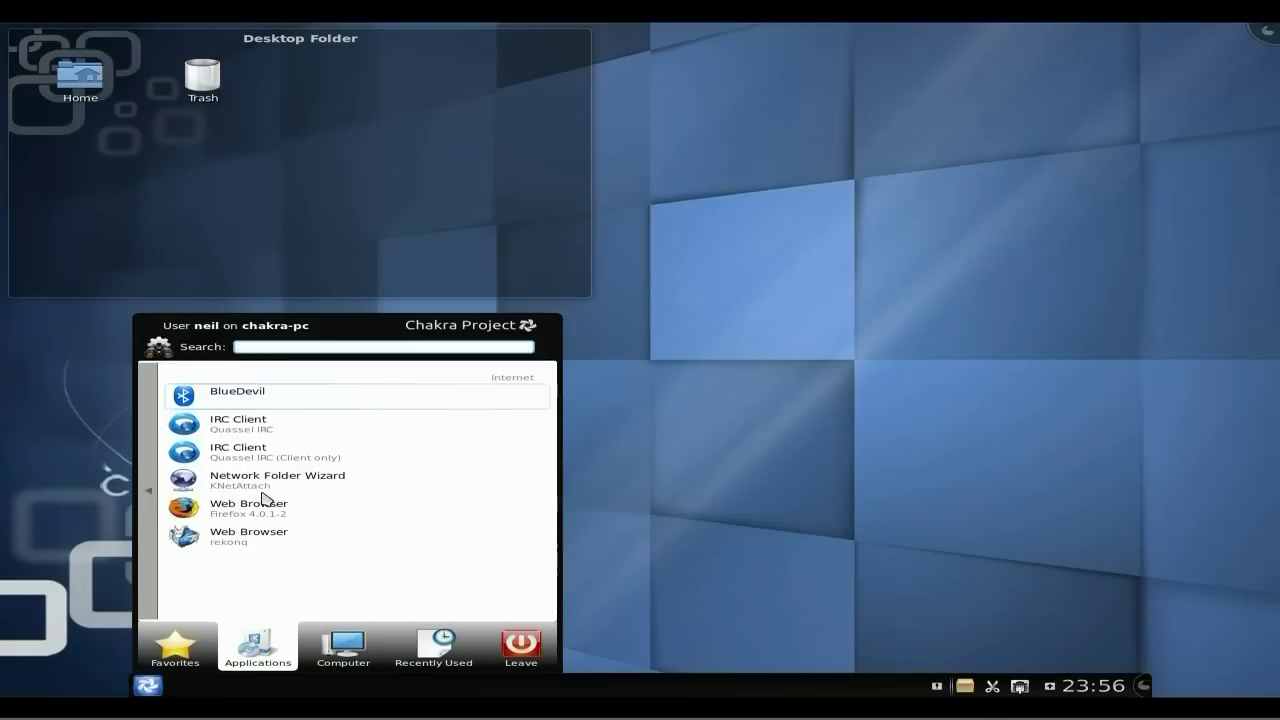
click(143, 492)
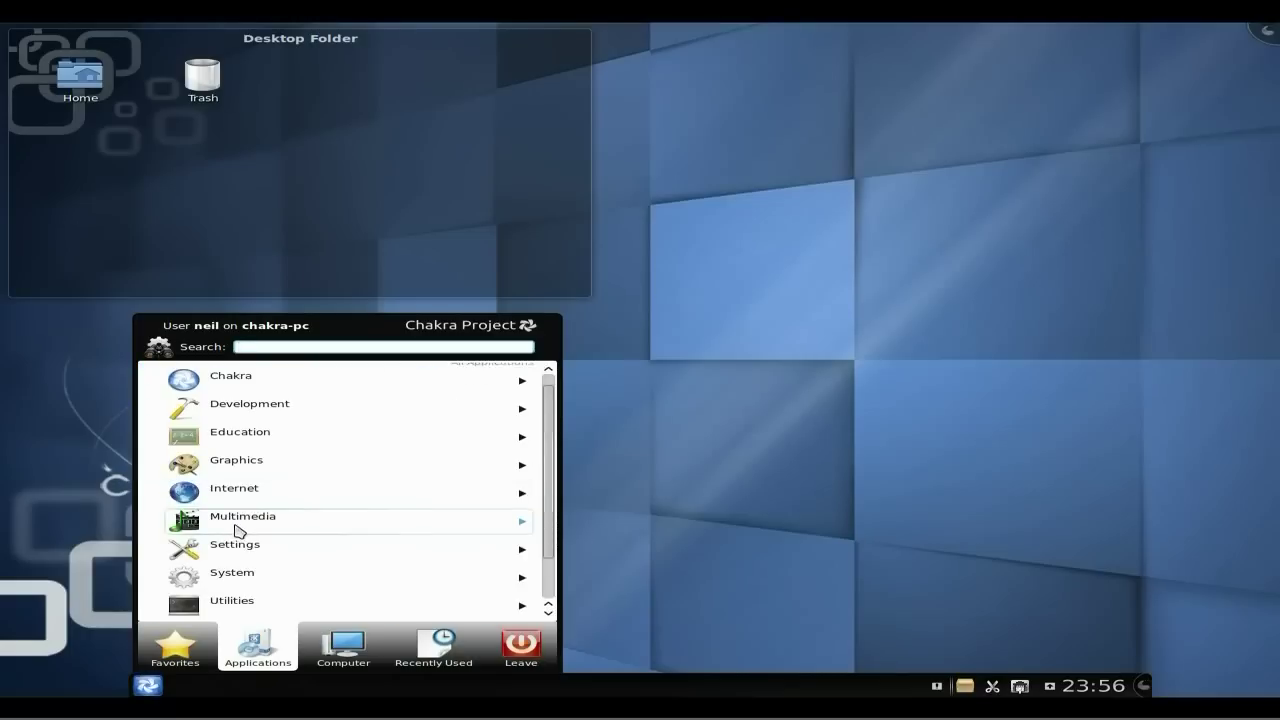
click(218, 531)
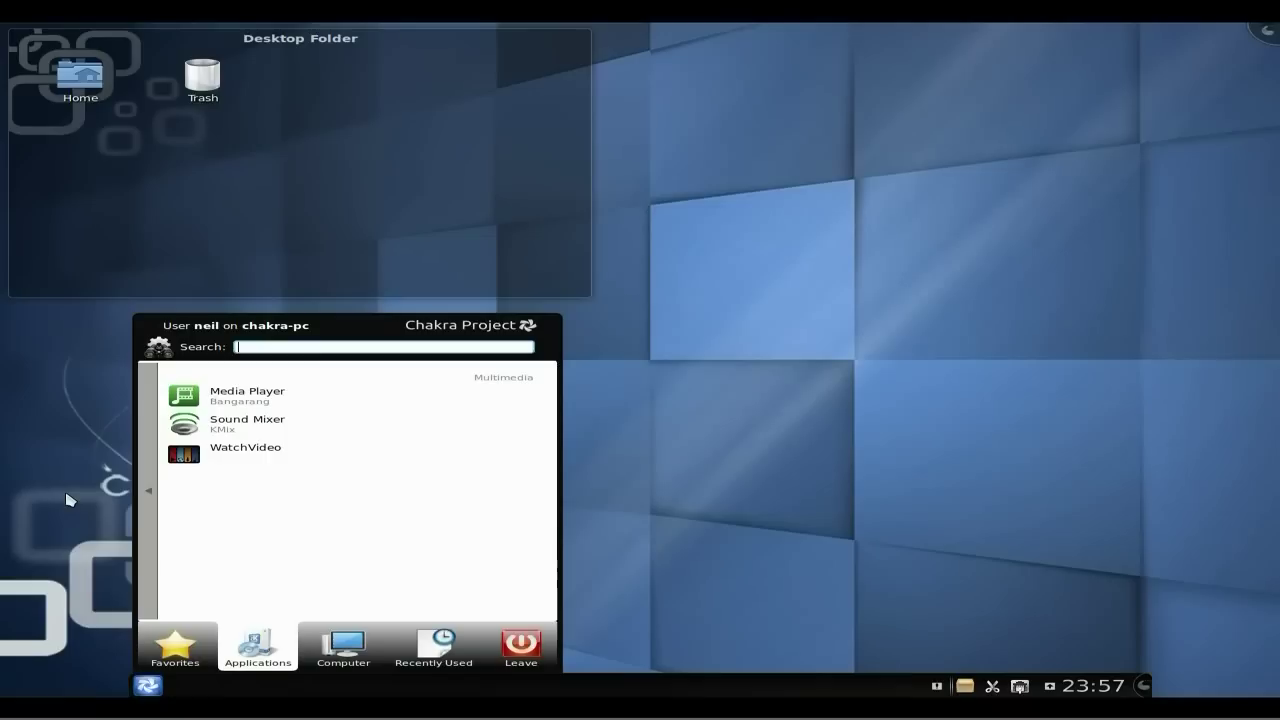
click(148, 495)
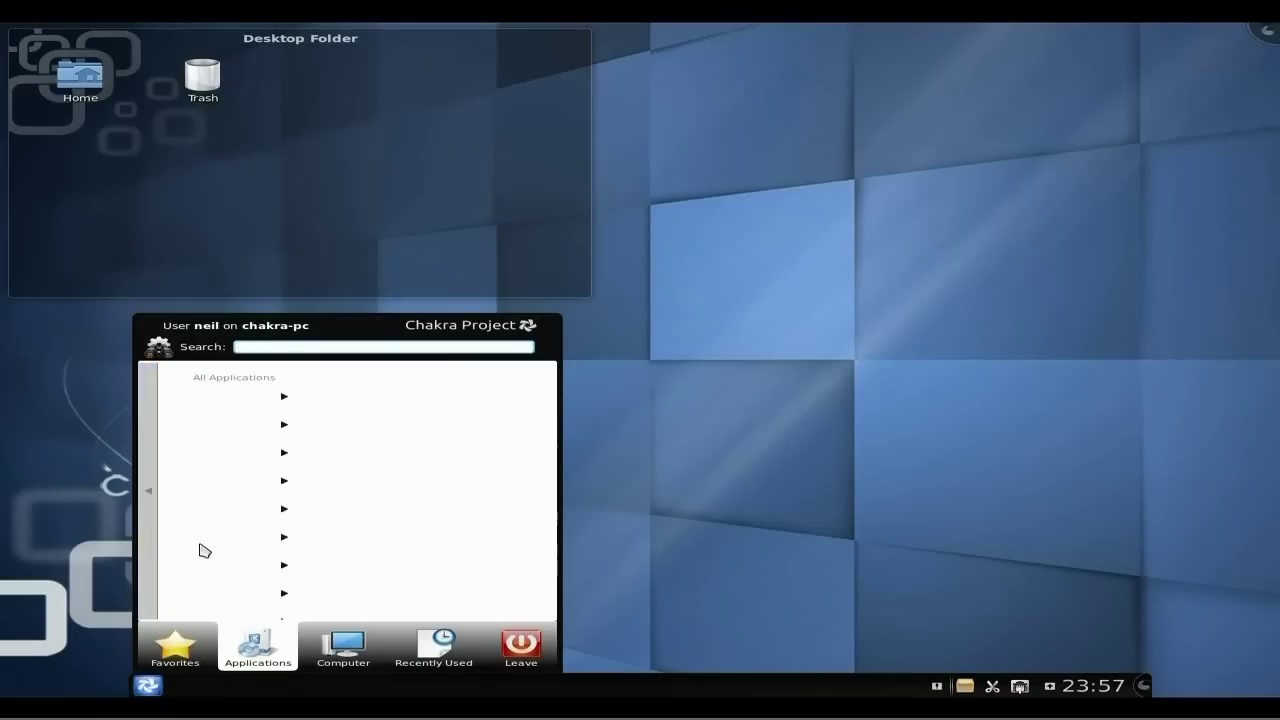
click(204, 550)
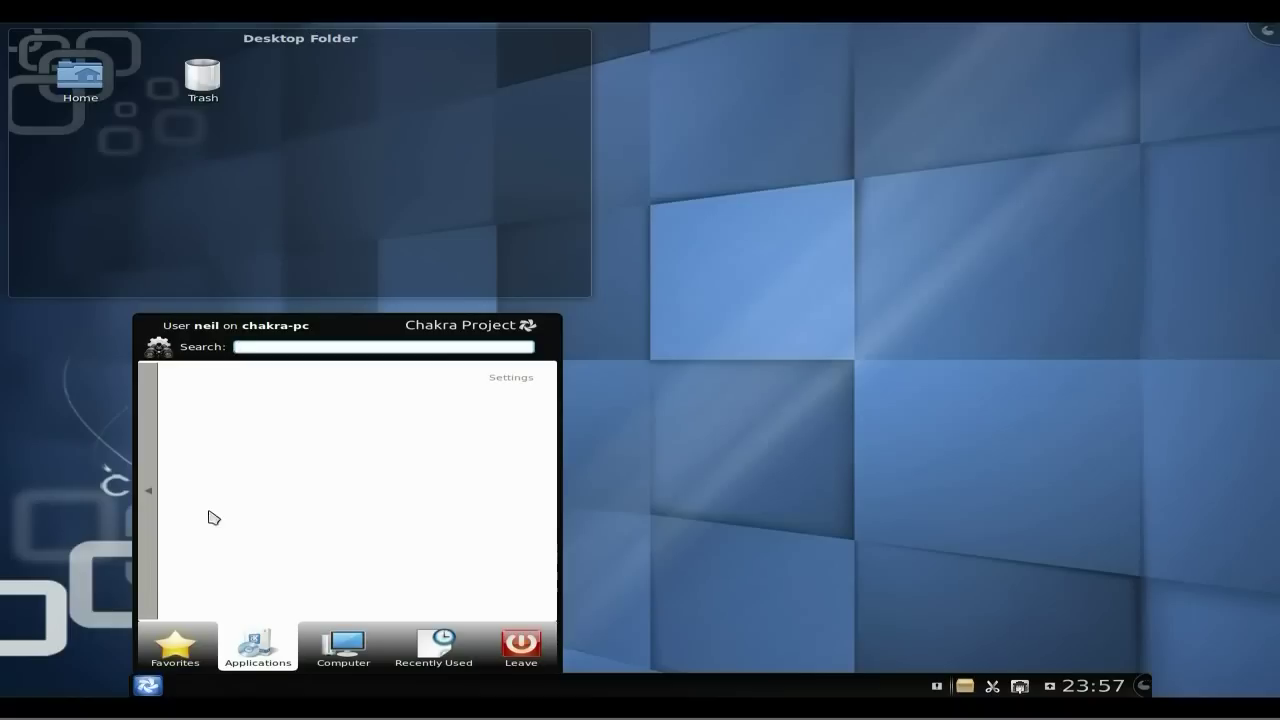
click(148, 495)
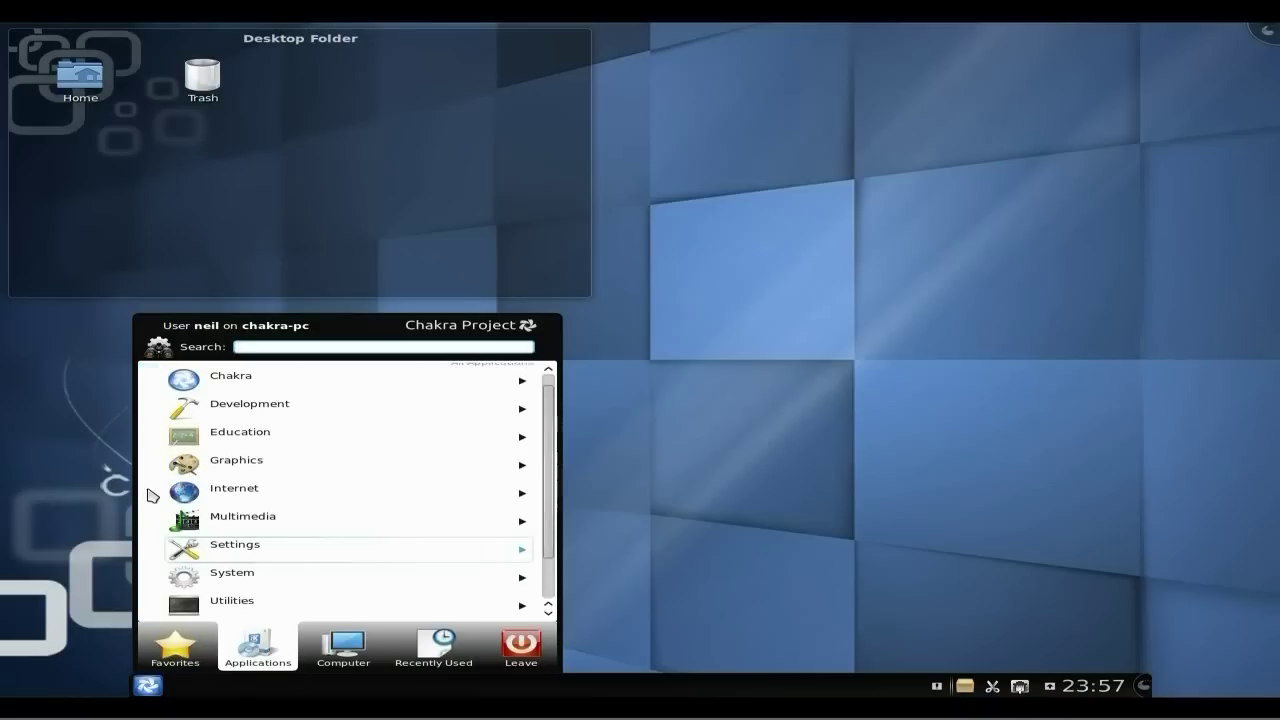
click(320, 556)
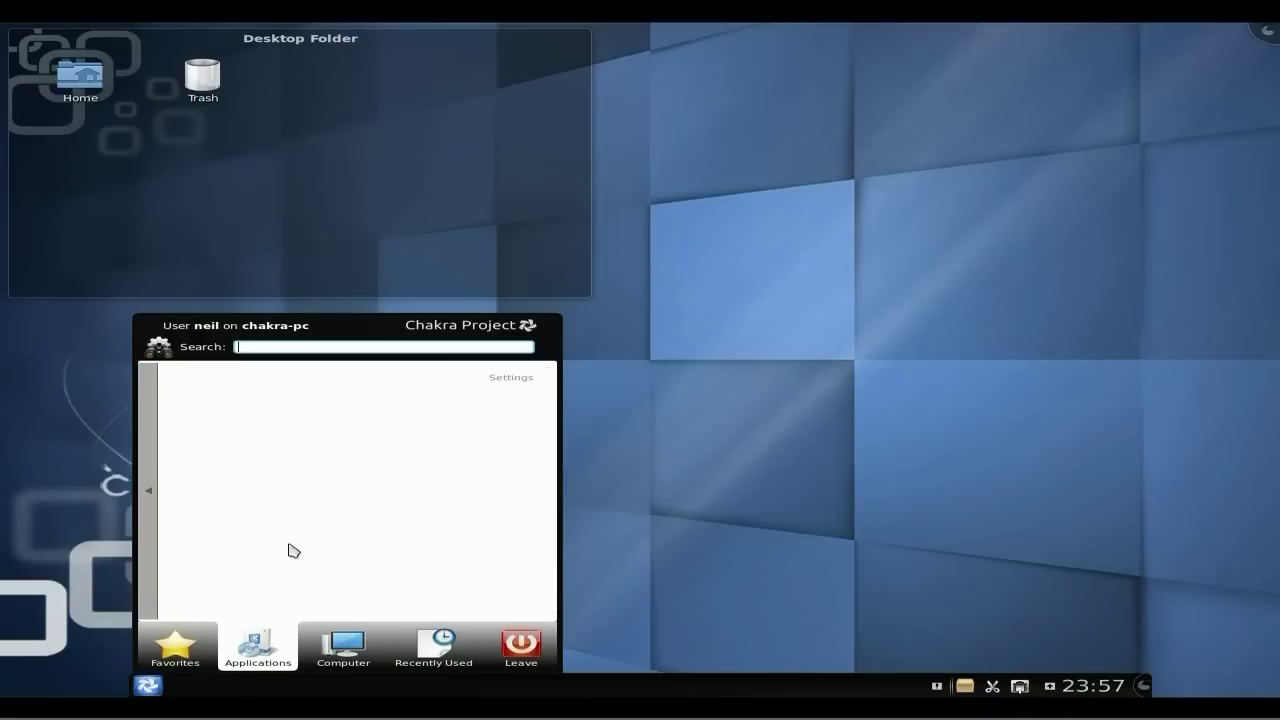
click(148, 495)
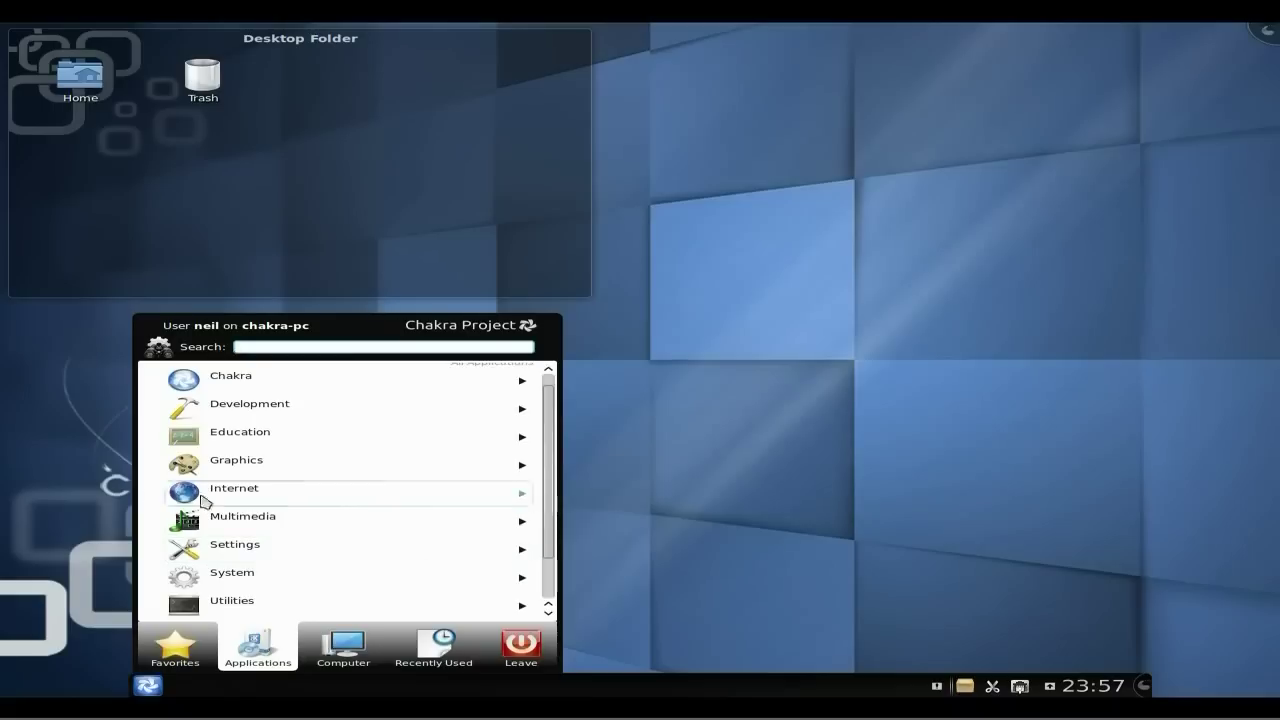
Step: Launch System Monitor from the System applications and show the system load graphs
click(289, 577)
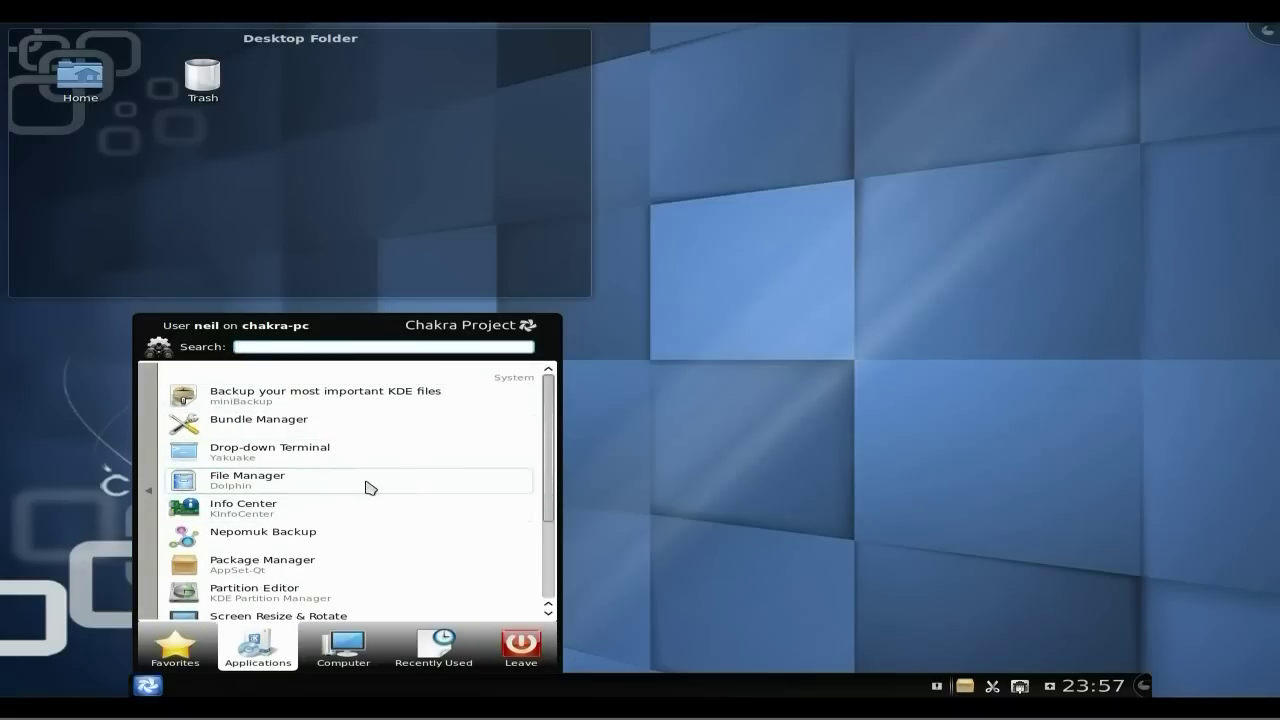
scroll(418, 514, down, 1)
scroll(418, 514, down, 1)
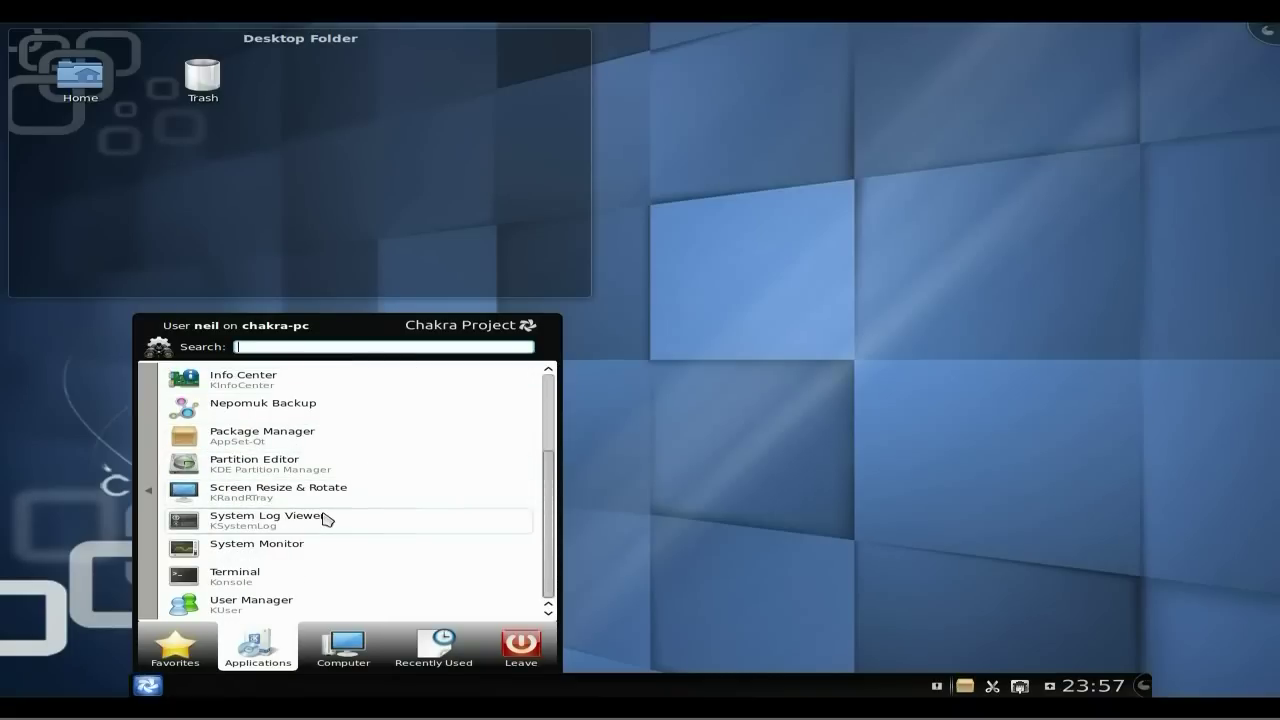
click(240, 552)
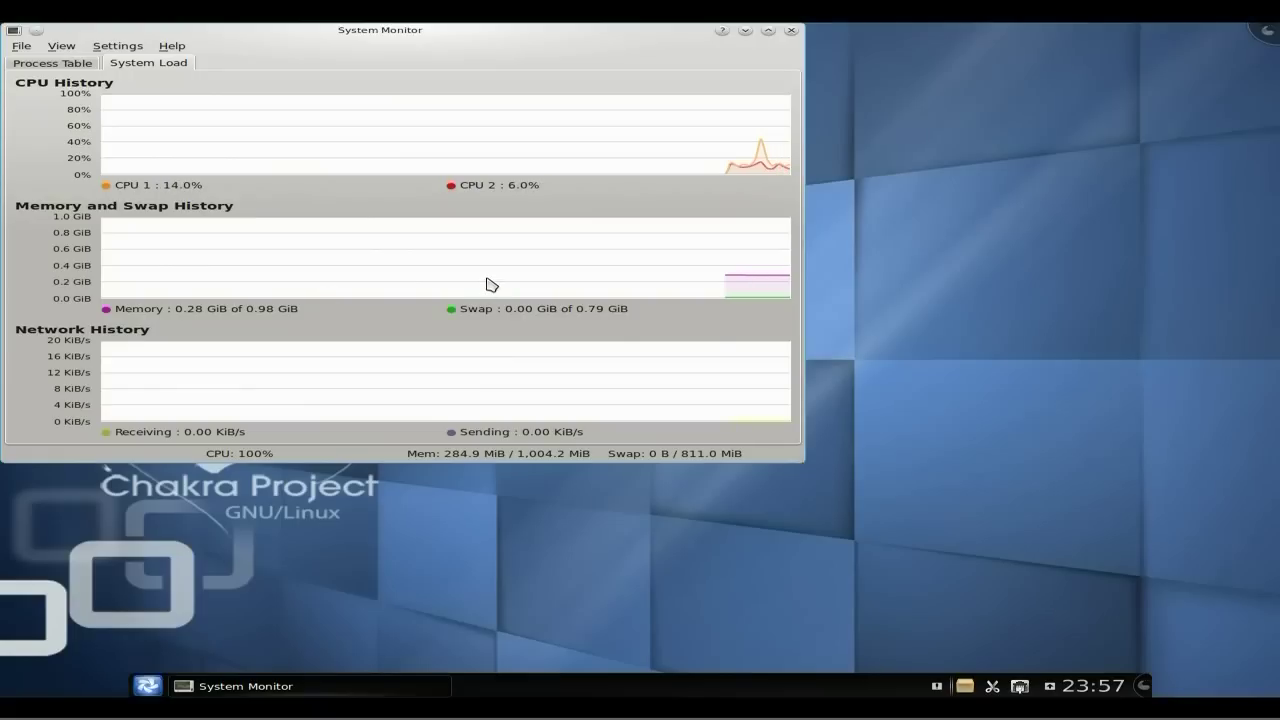
Step: Close System Monitor and look through the programs in the Utilities application category
mouse_move(489, 284)
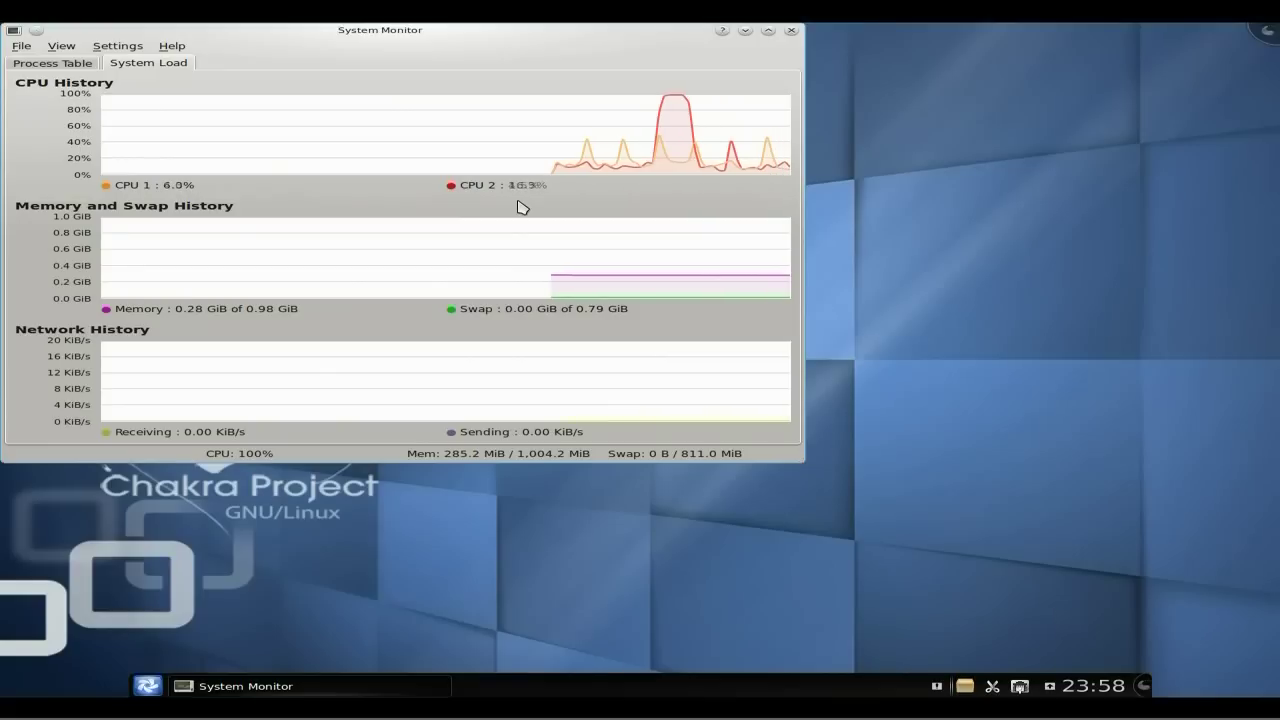
click(791, 31)
click(150, 685)
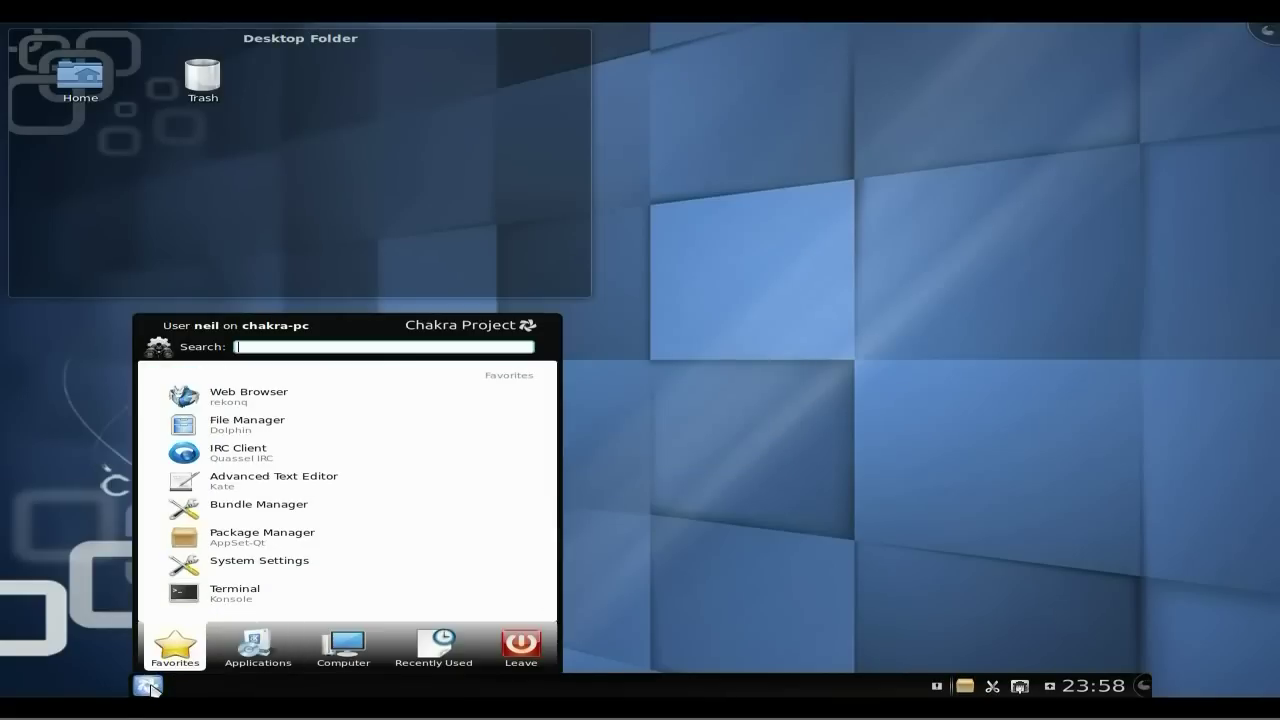
click(255, 656)
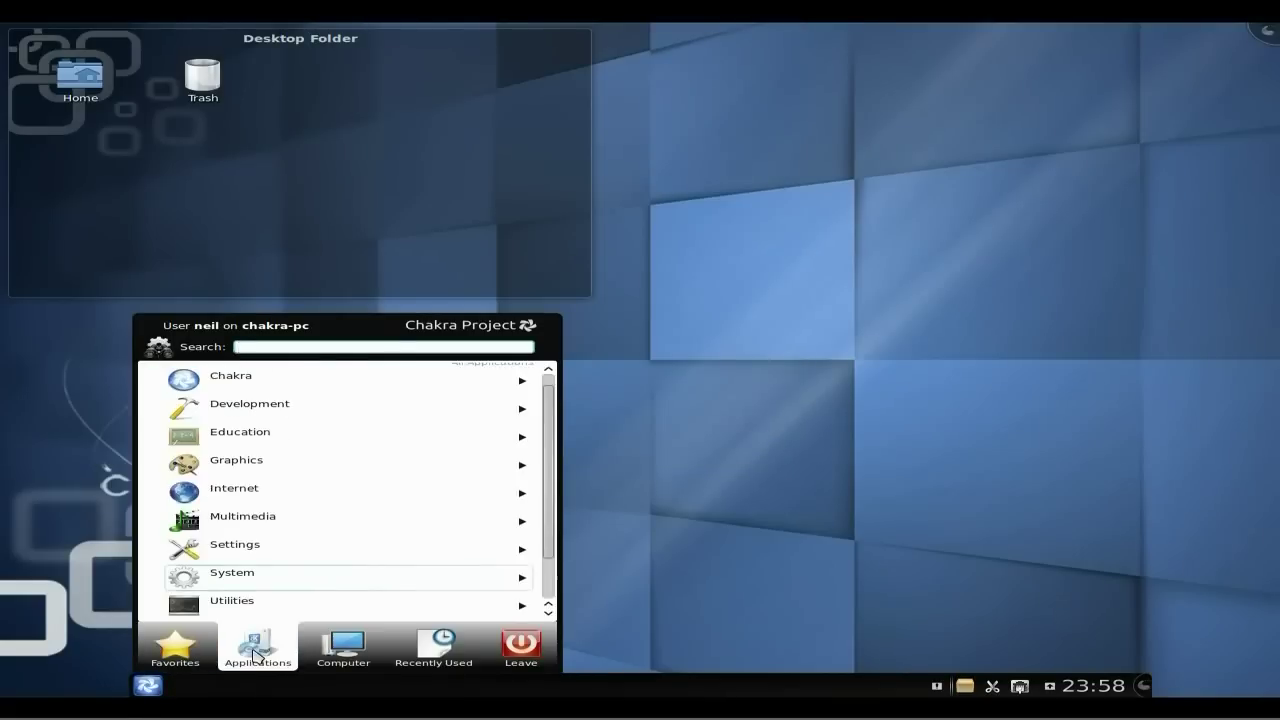
scroll(277, 578, down, 2)
click(266, 546)
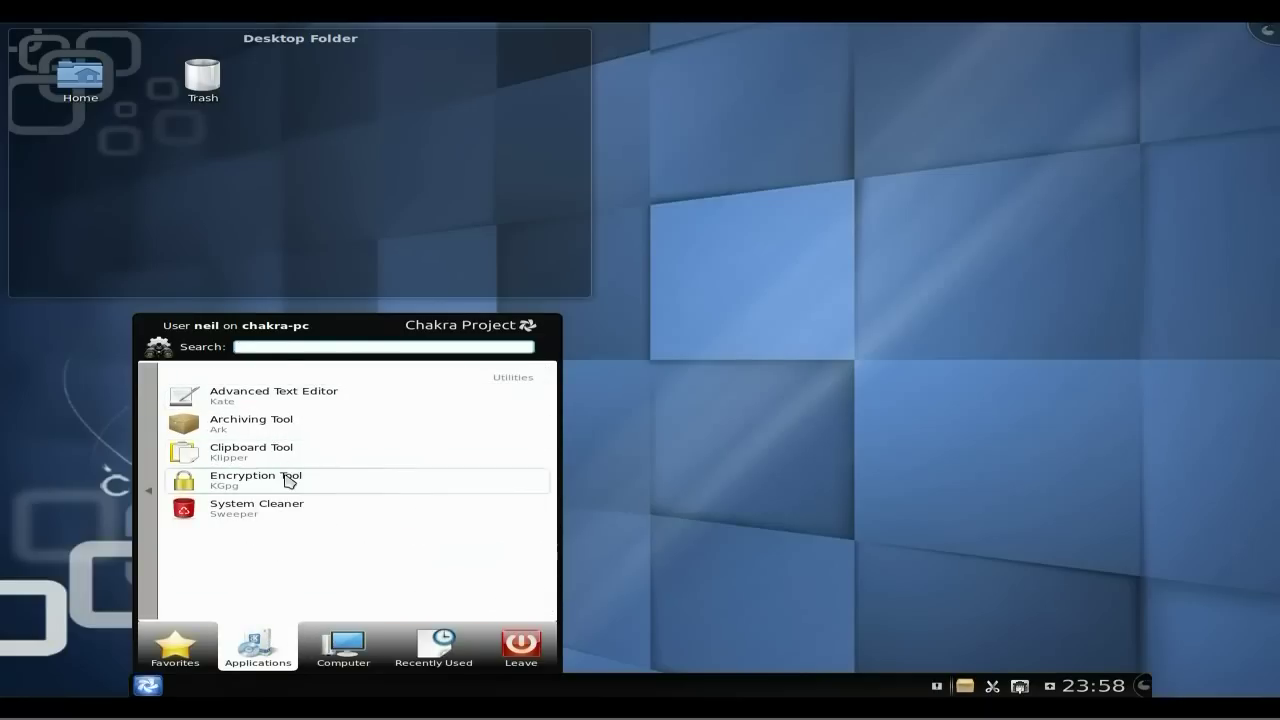
click(149, 514)
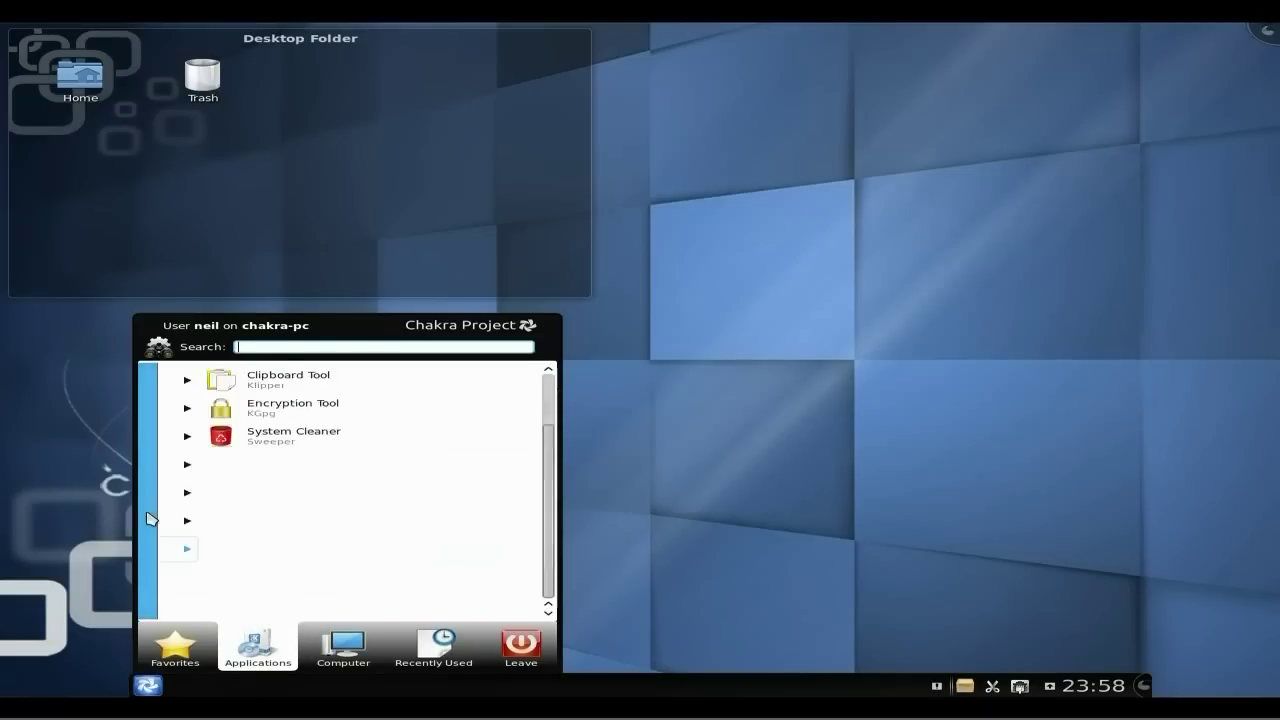
Step: Open the KDE Help Center, skim the manual and module topics on its start page, and close it
click(316, 600)
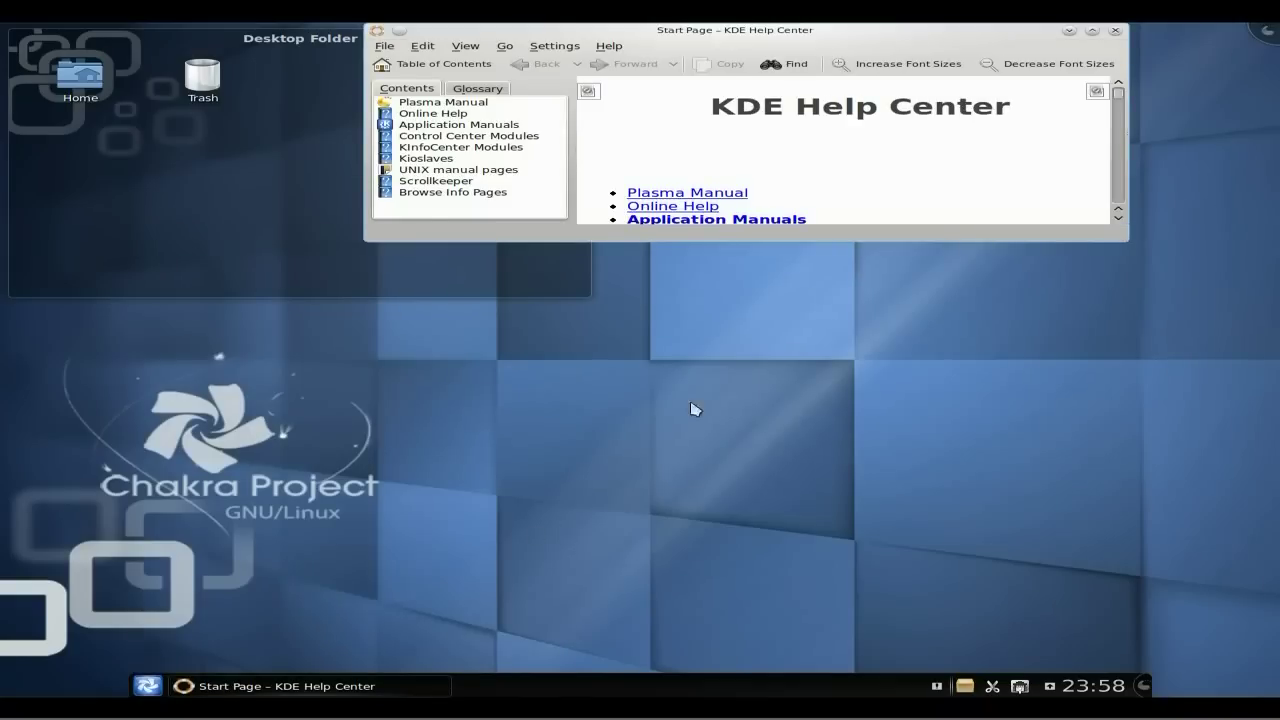
scroll(985, 165, down, 1)
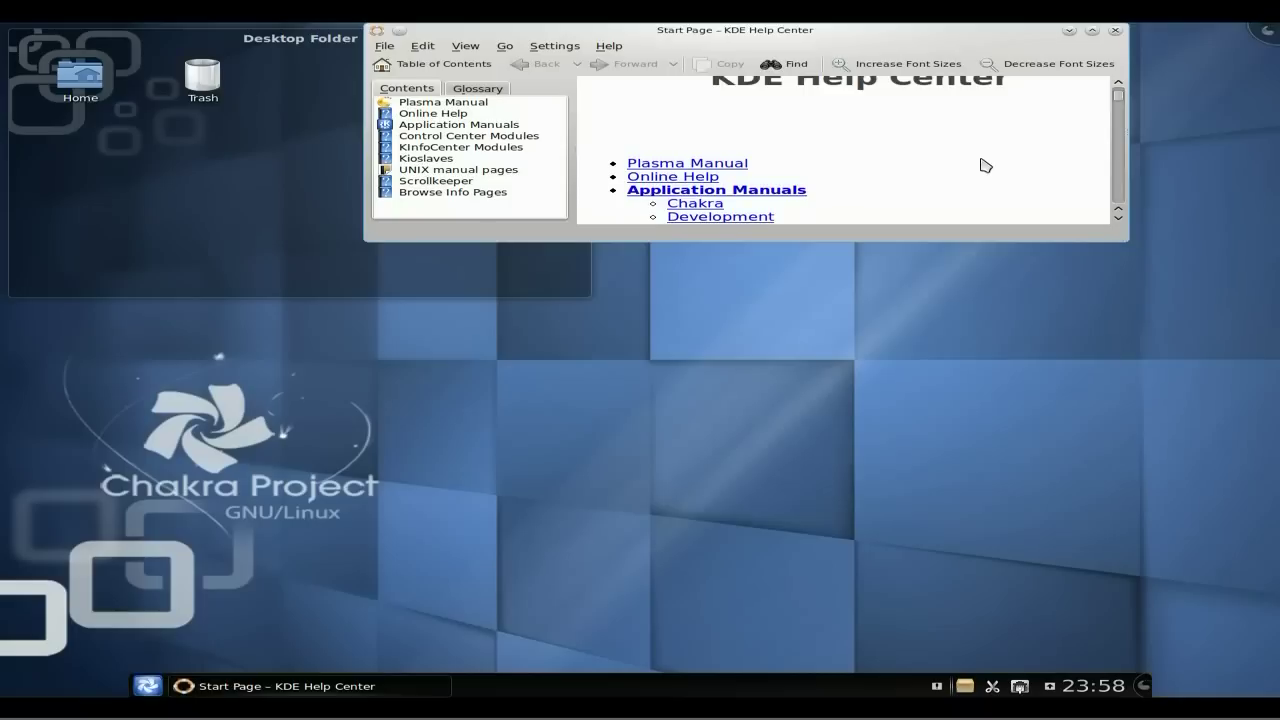
scroll(985, 165, down, 6)
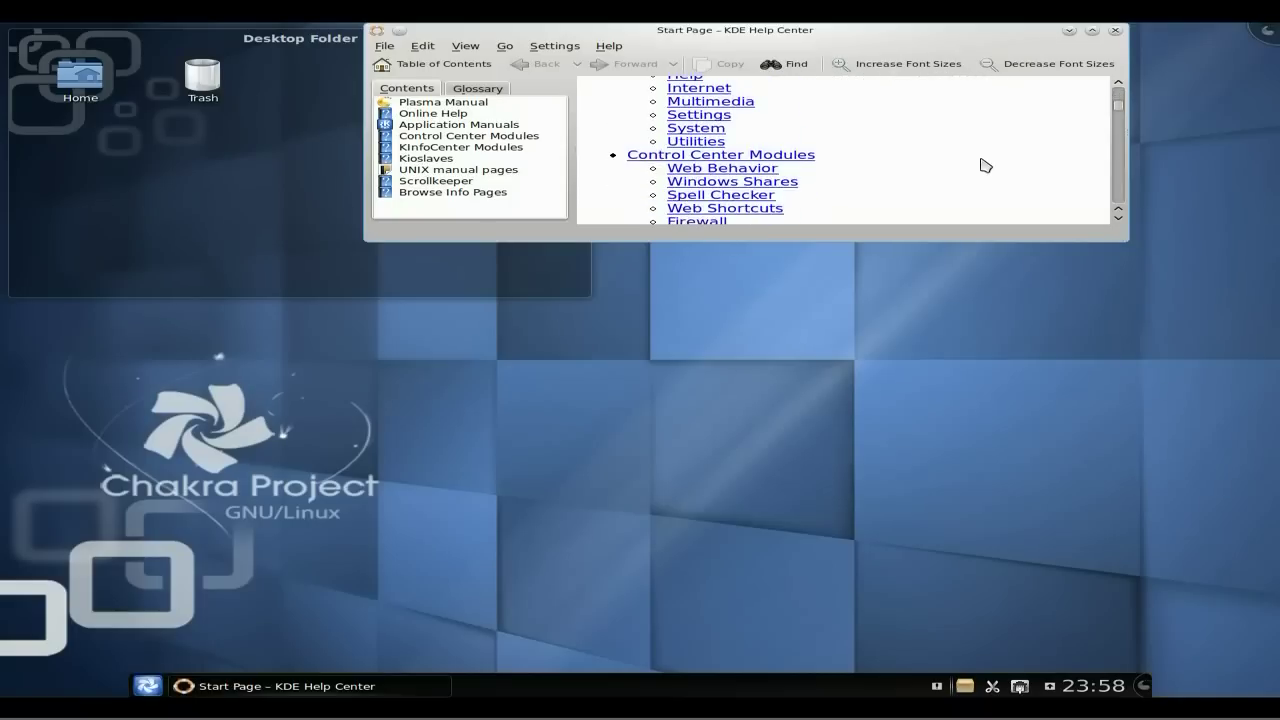
scroll(985, 165, down, 7)
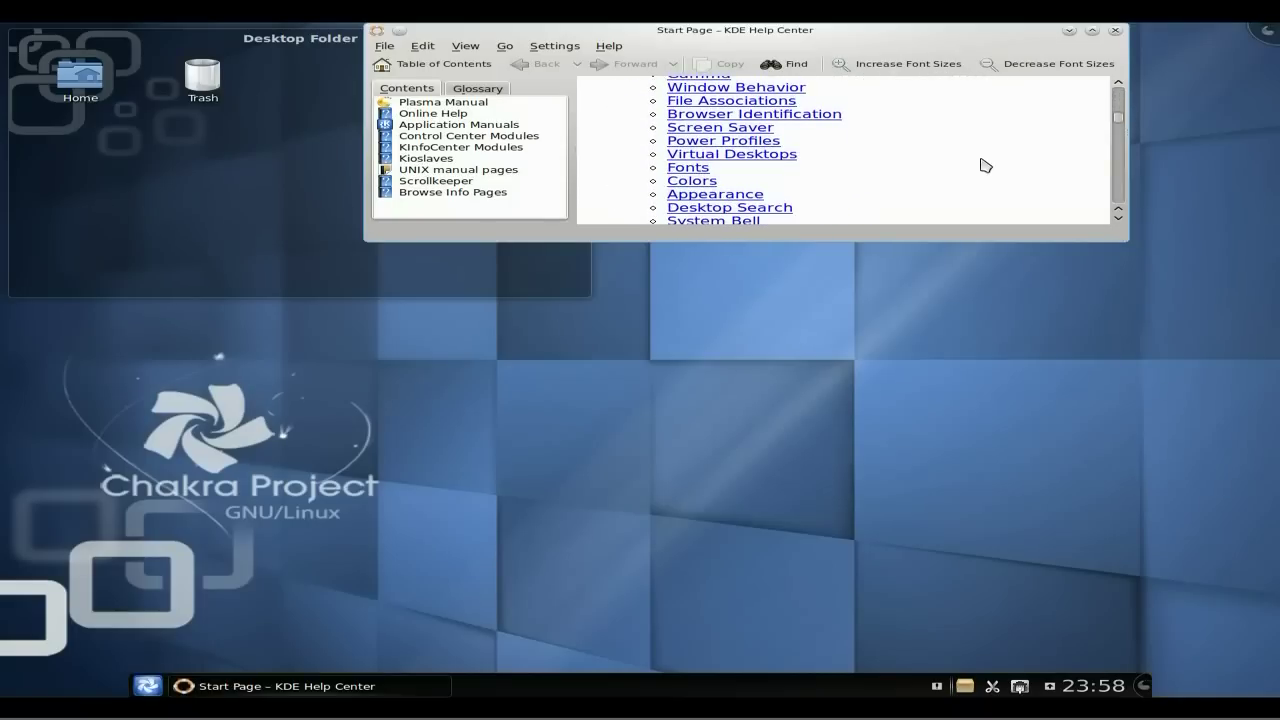
scroll(985, 165, down, 5)
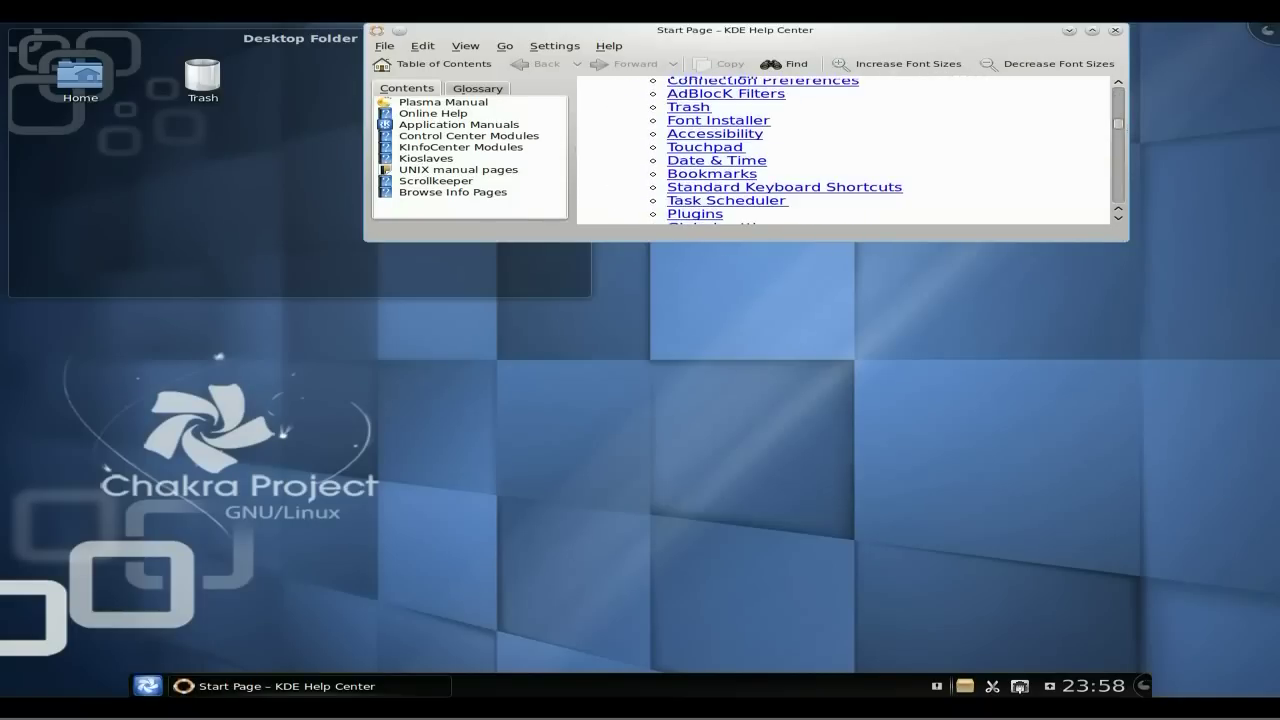
scroll(983, 163, up, 5)
click(1115, 30)
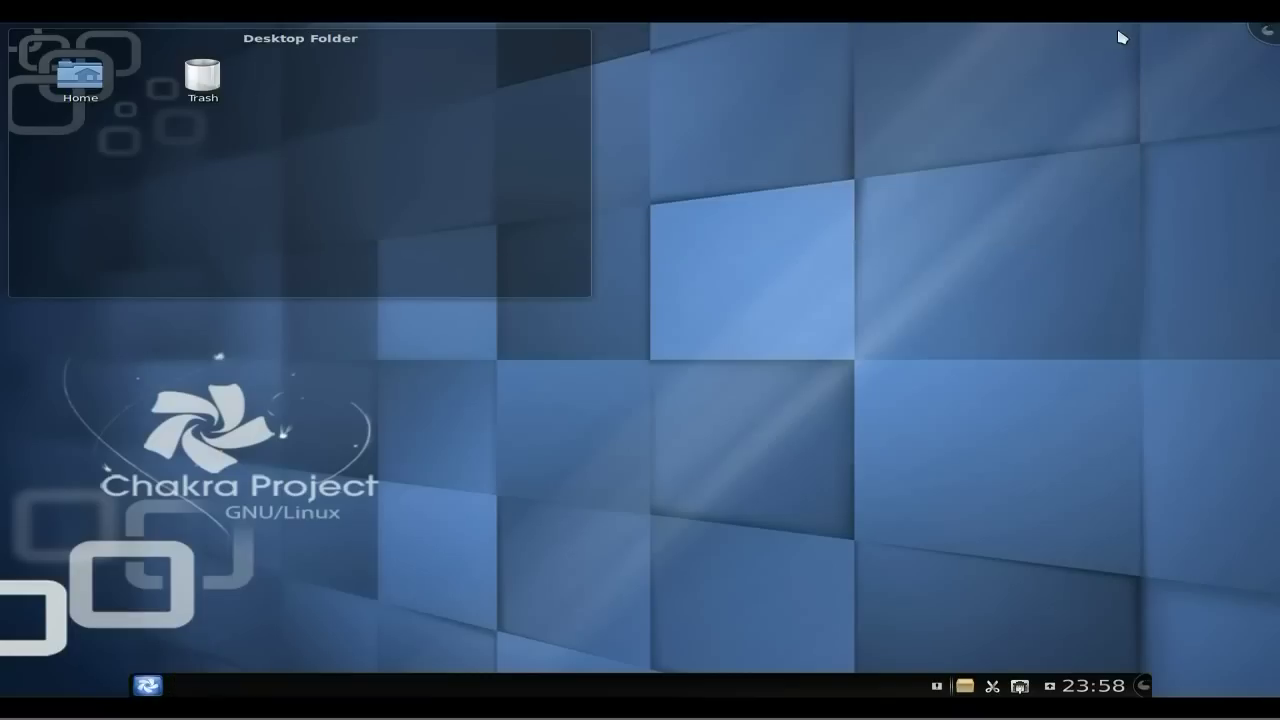
Step: View the applications and places in the launcher's Computer section and return to the empty desktop
click(145, 687)
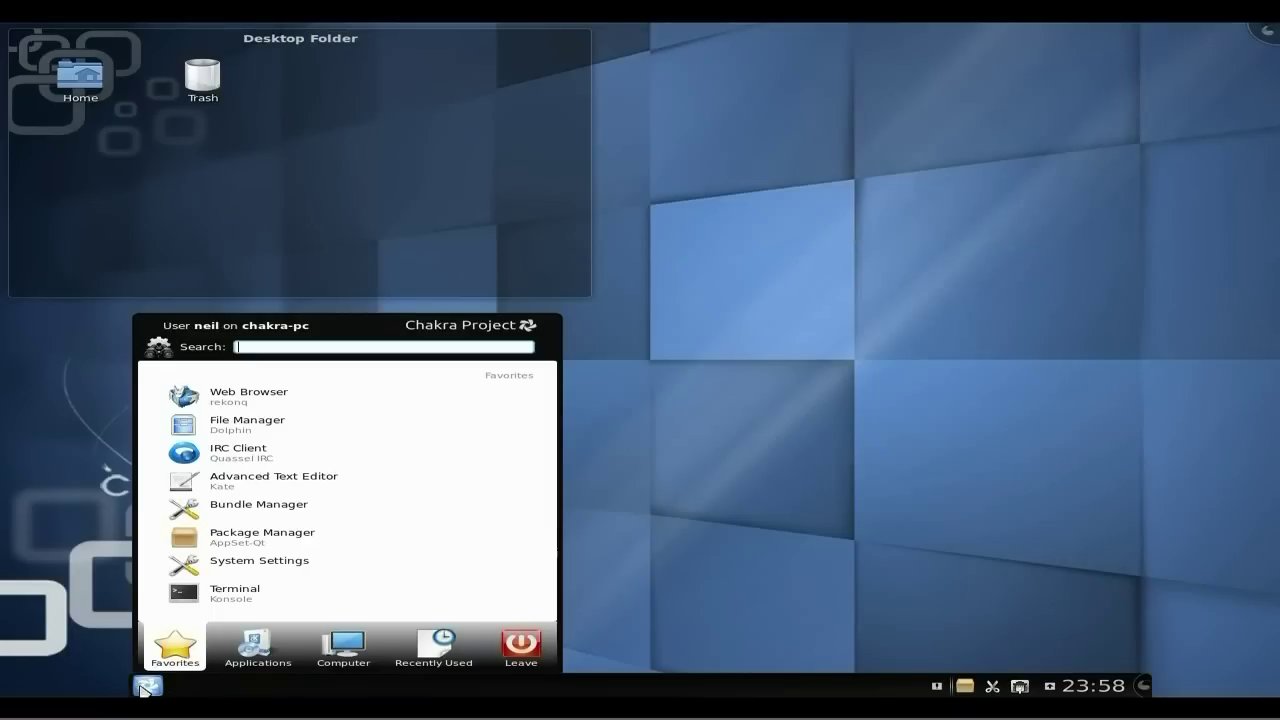
click(338, 650)
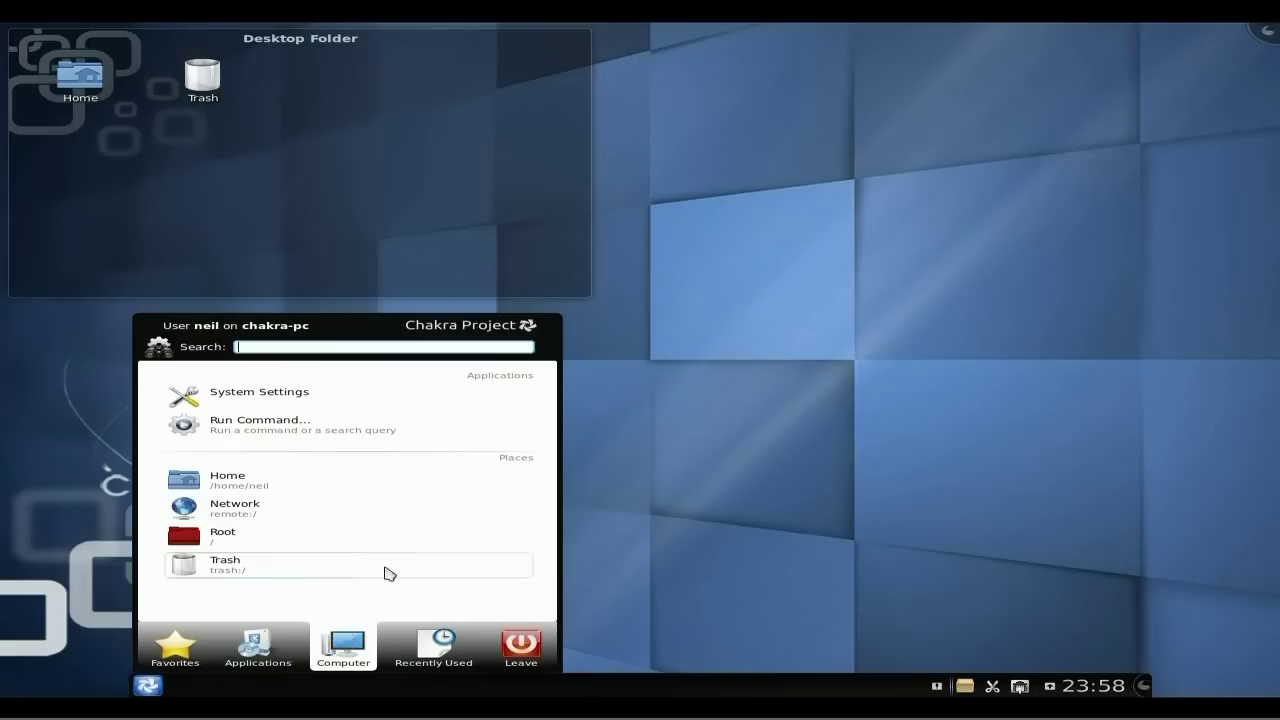
click(841, 377)
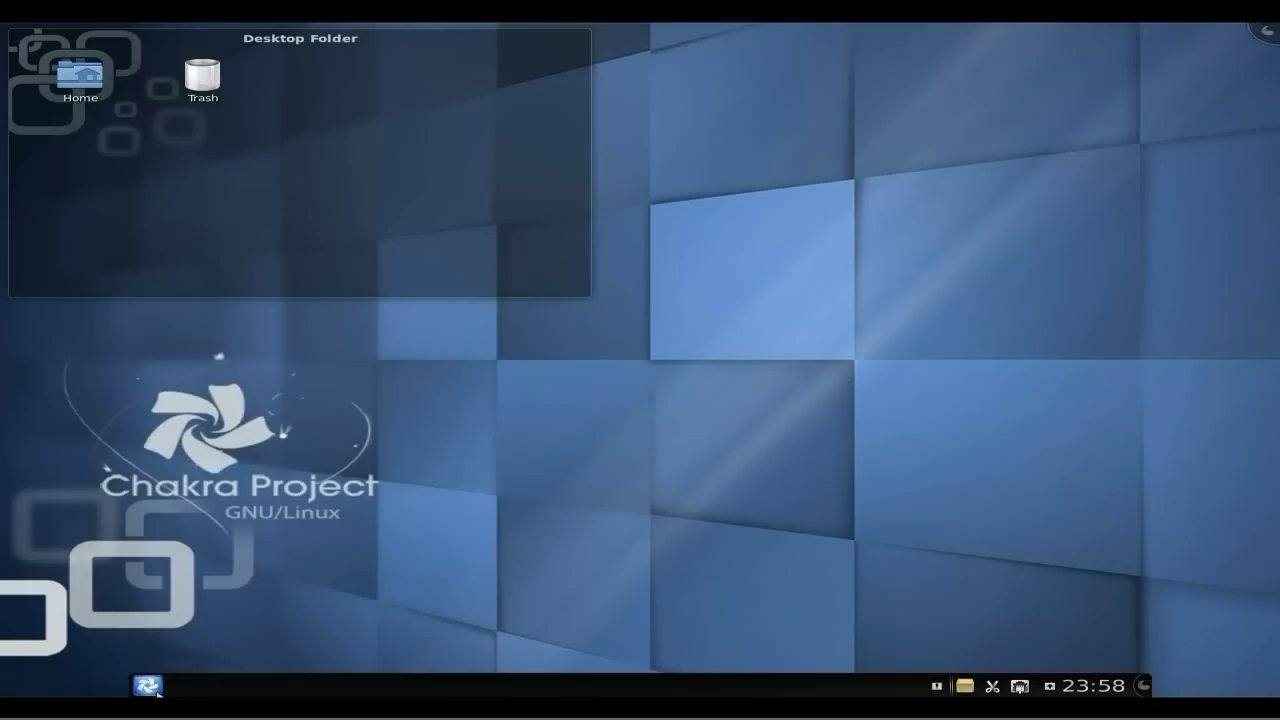
click(148, 685)
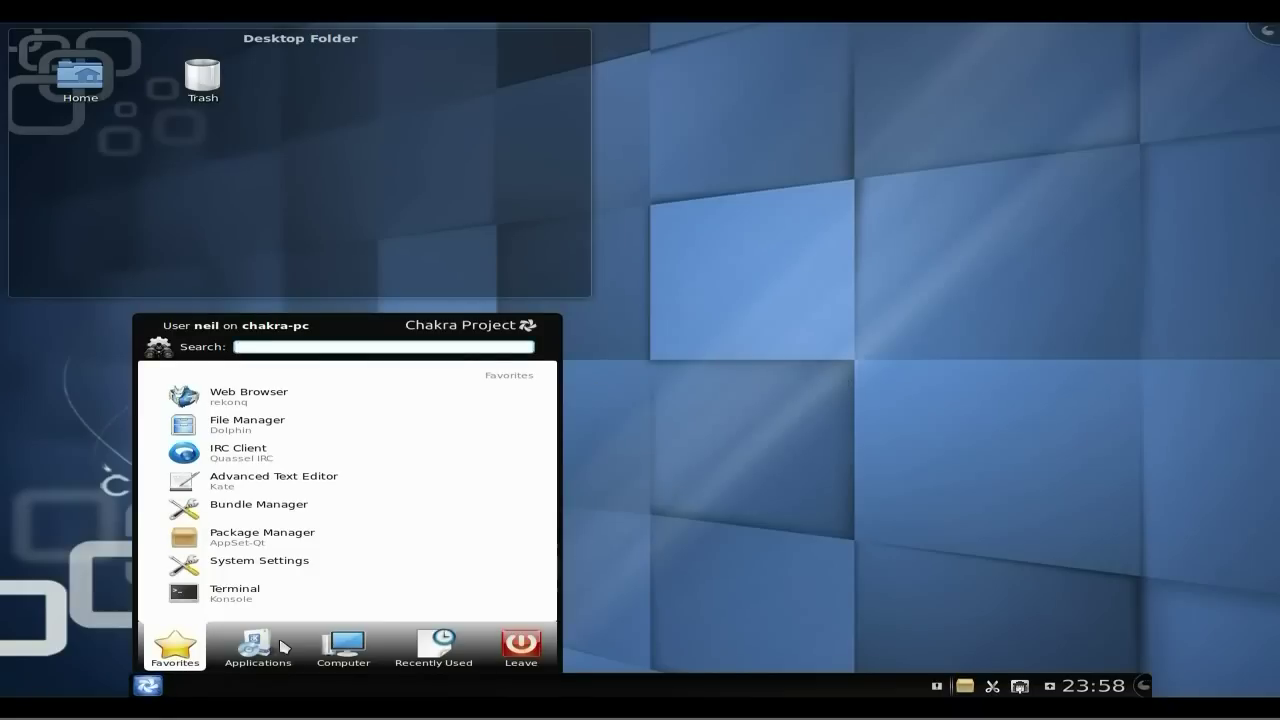
mouse_move(366, 656)
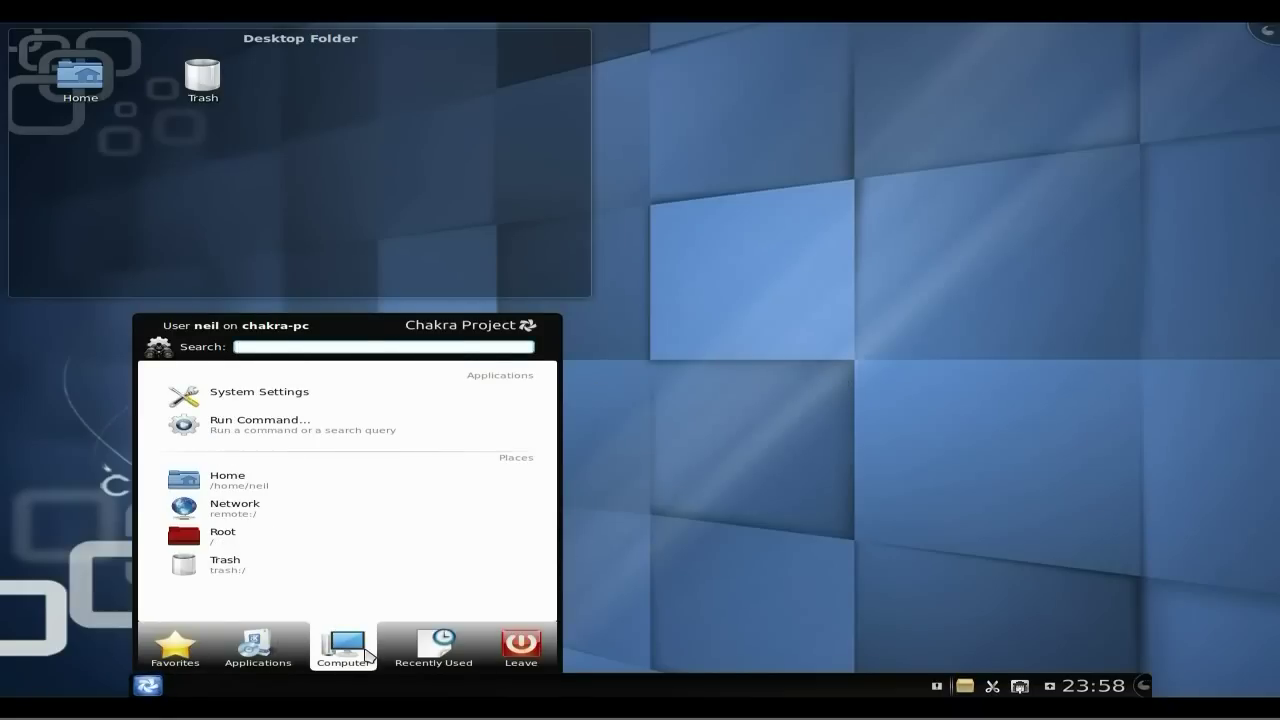
click(788, 271)
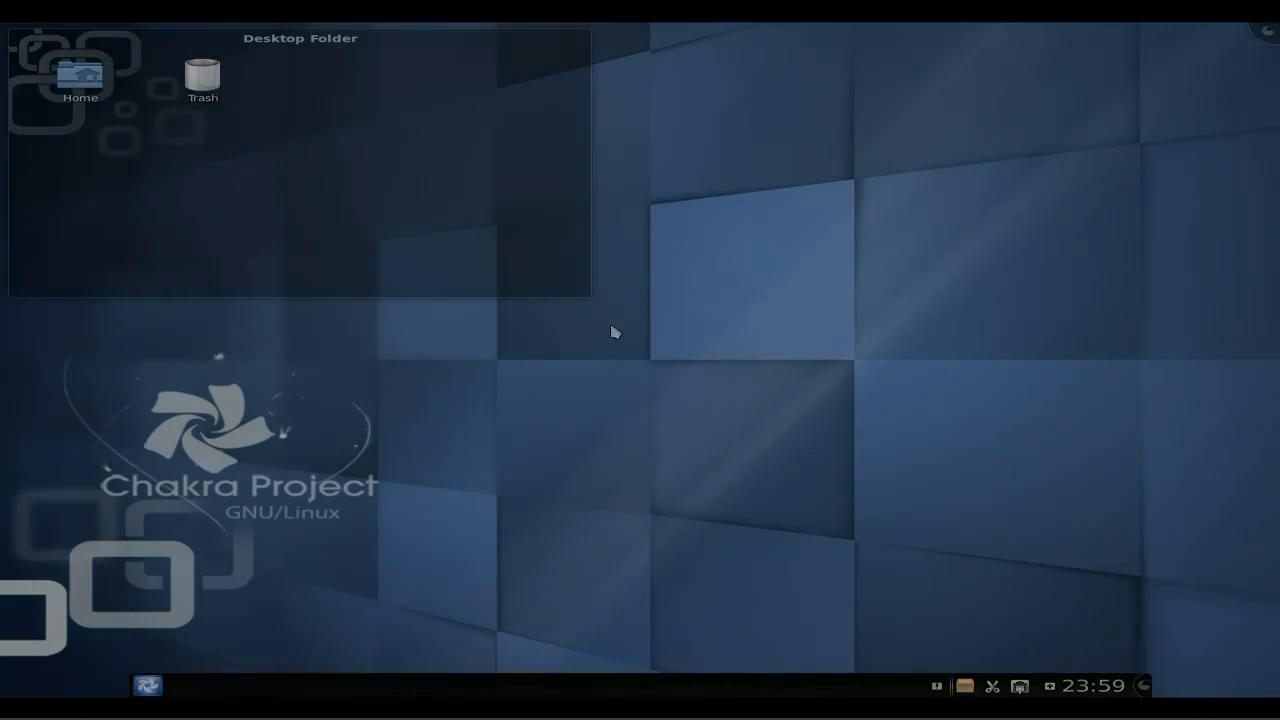
mouse_move(588, 262)
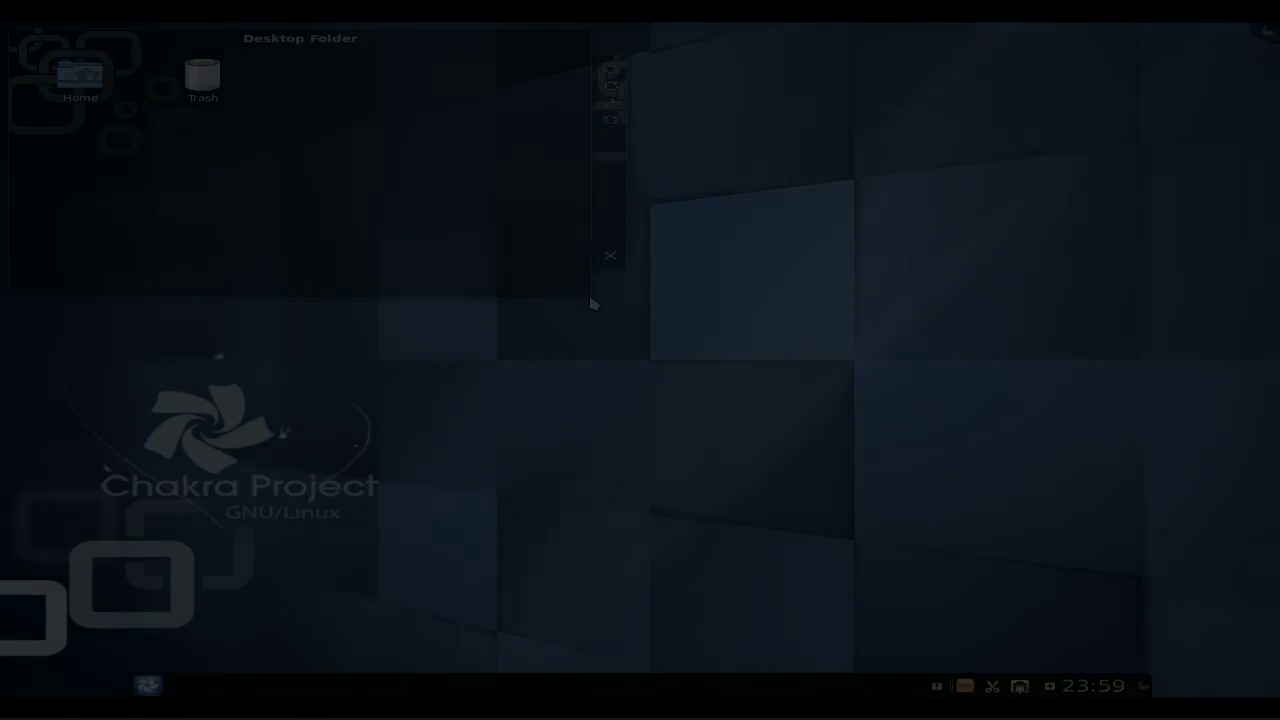